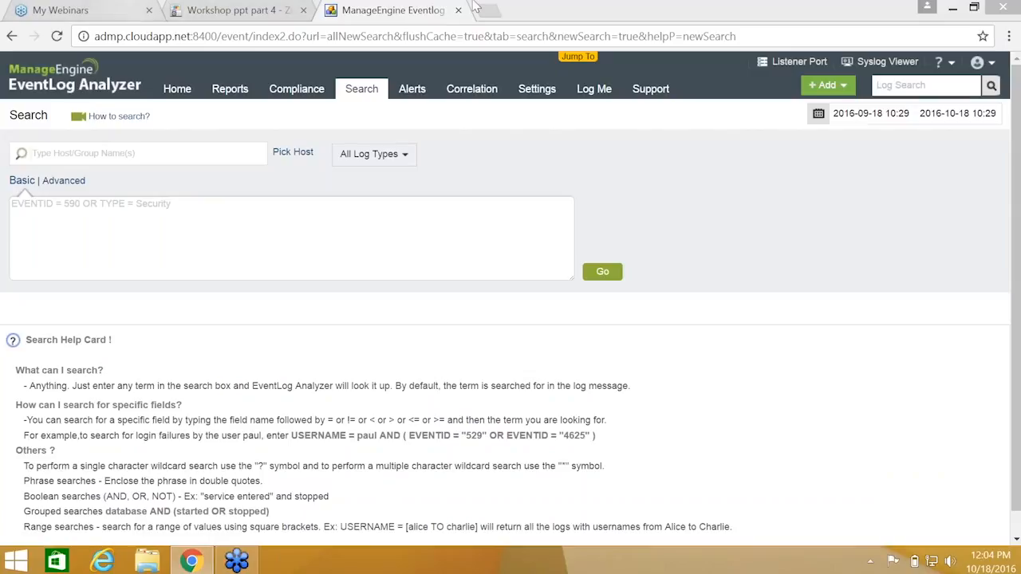
Search all log types over the last 30 days, returning 141986758 events with a count graph
click(599, 16)
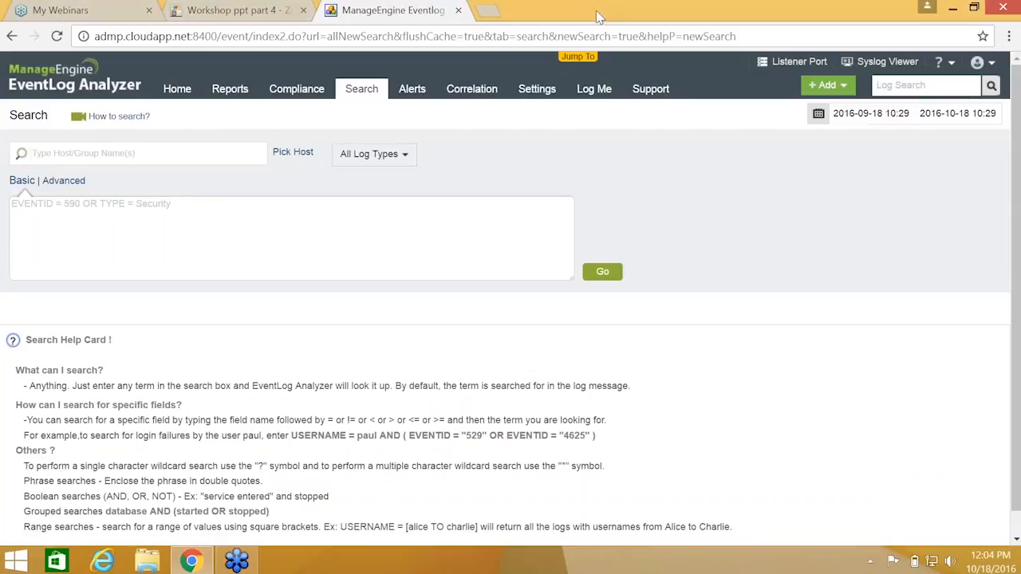
click(358, 89)
click(871, 113)
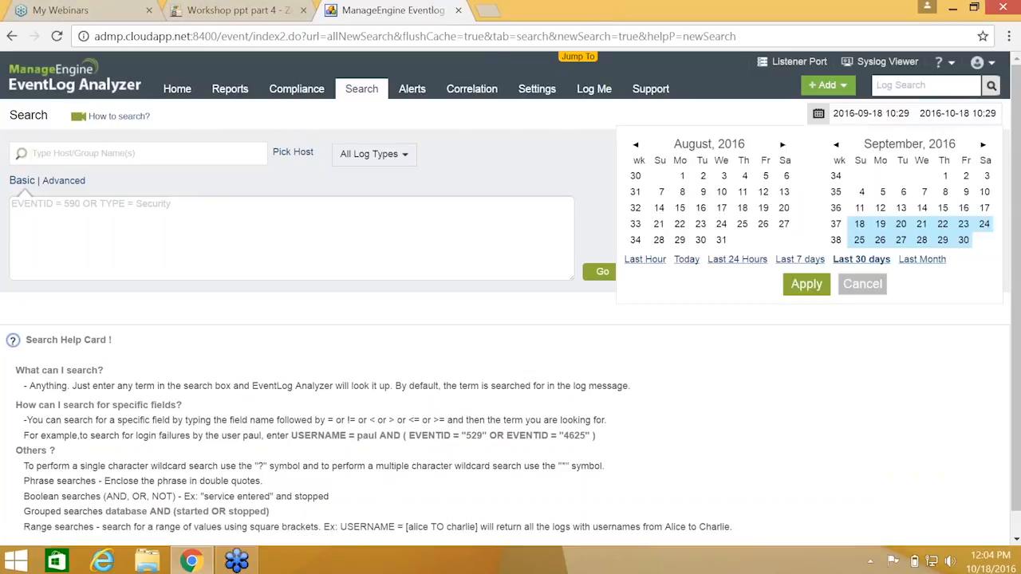
click(856, 260)
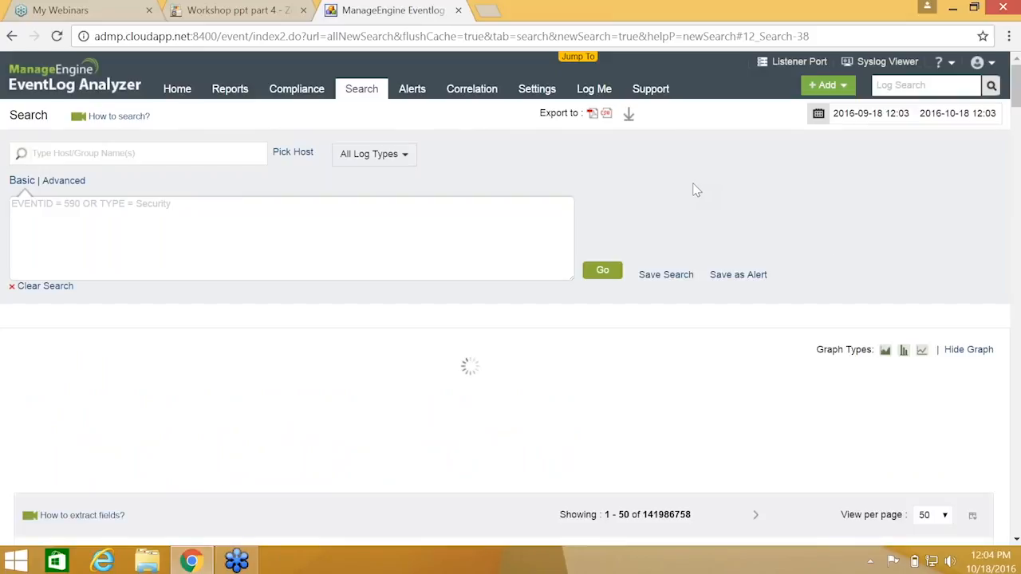
scroll(695, 190, down, 1)
scroll(695, 189, down, 3)
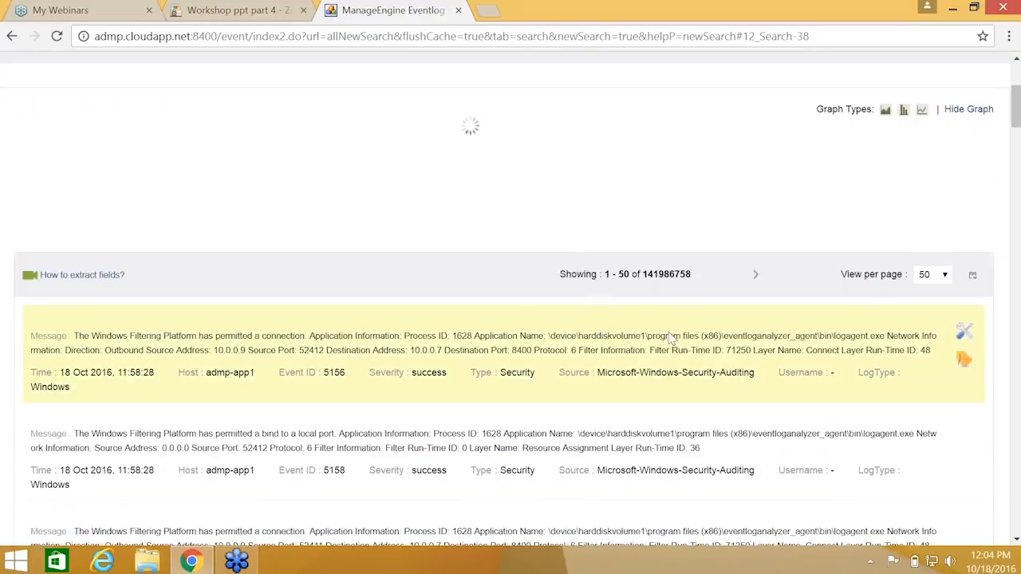
scroll(630, 328, down, 3)
scroll(661, 325, up, 1)
scroll(661, 325, up, 3)
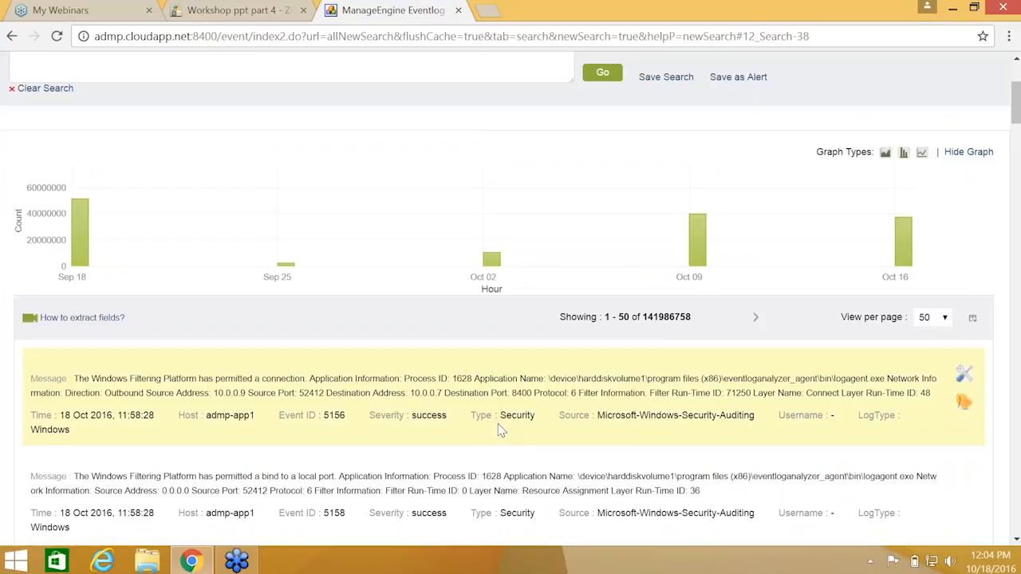
scroll(643, 431, up, 2)
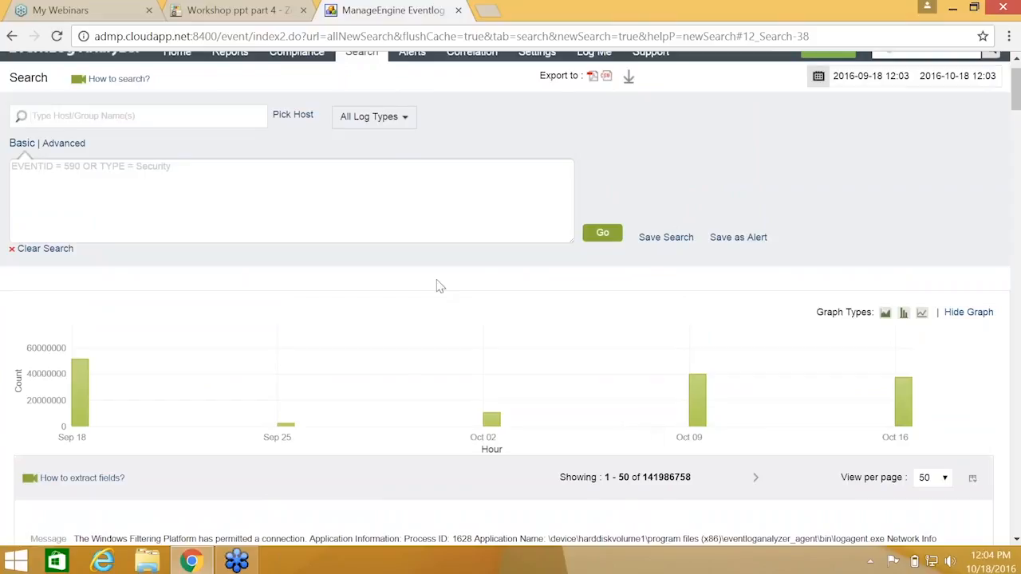
Limit the search to Windows Event Log only, returning 24550000 events
click(395, 117)
click(375, 120)
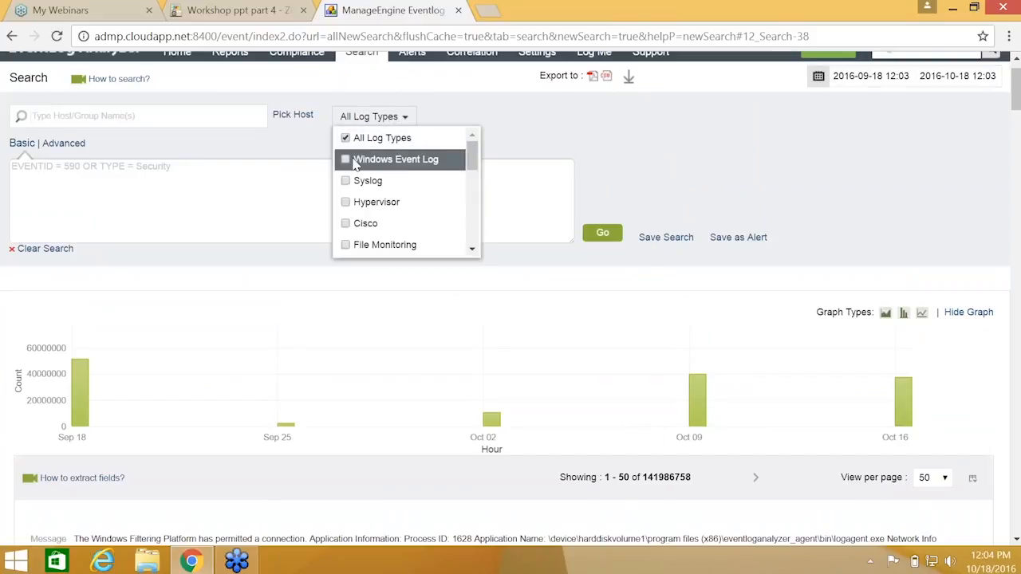
click(349, 161)
click(595, 236)
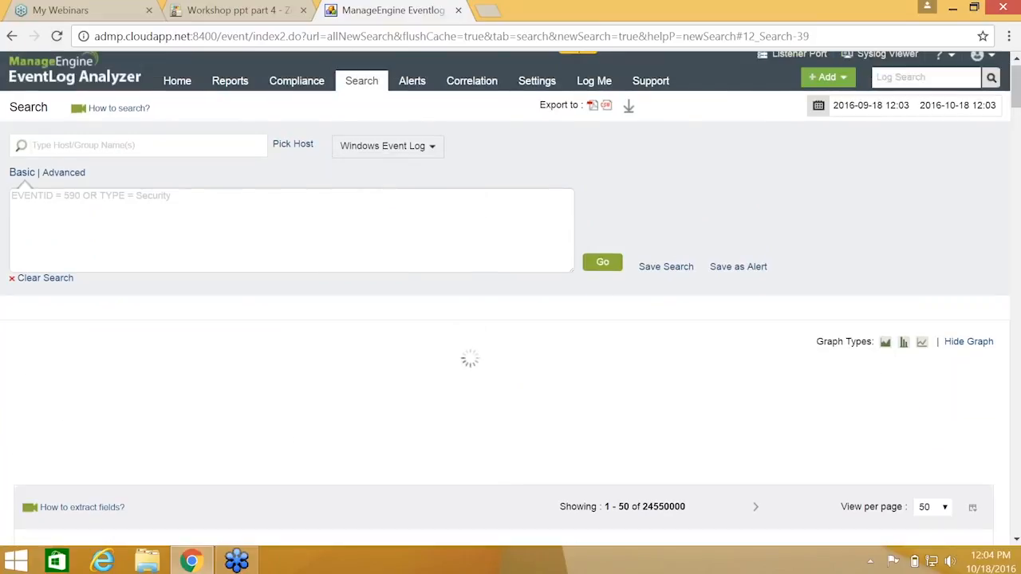
scroll(510, 319, down, 3)
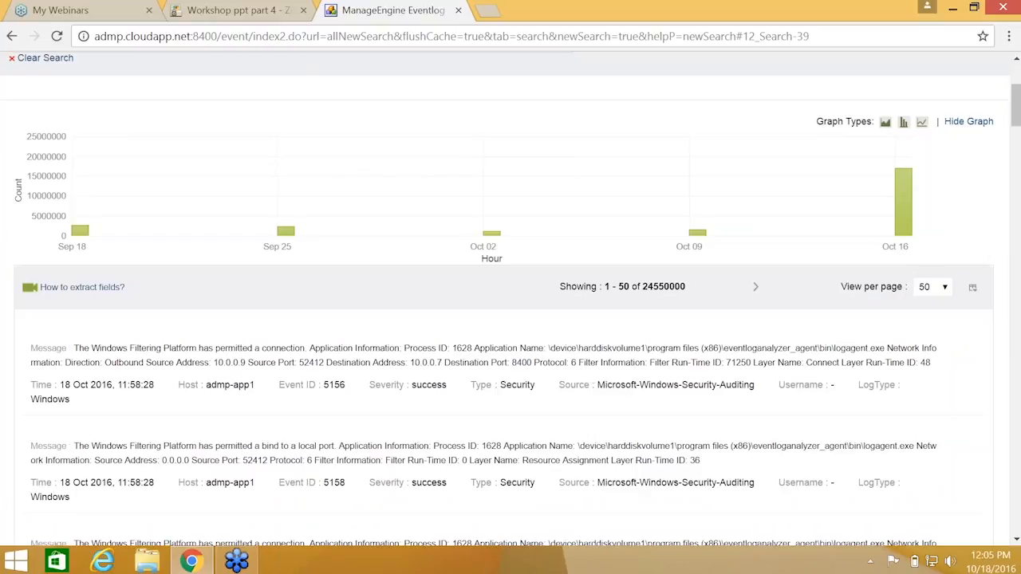
scroll(615, 232, down, 4)
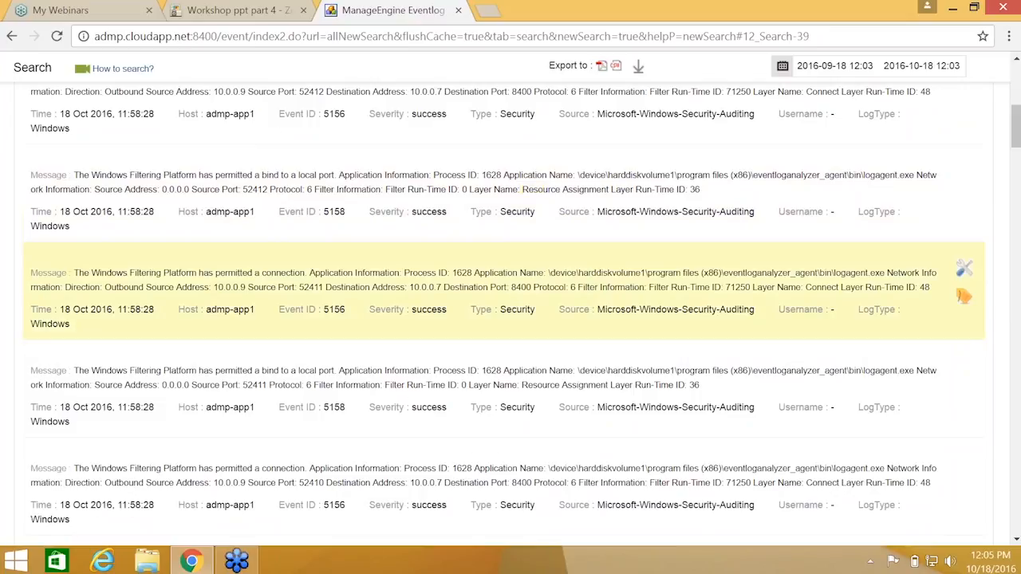
scroll(511, 327, up, 4)
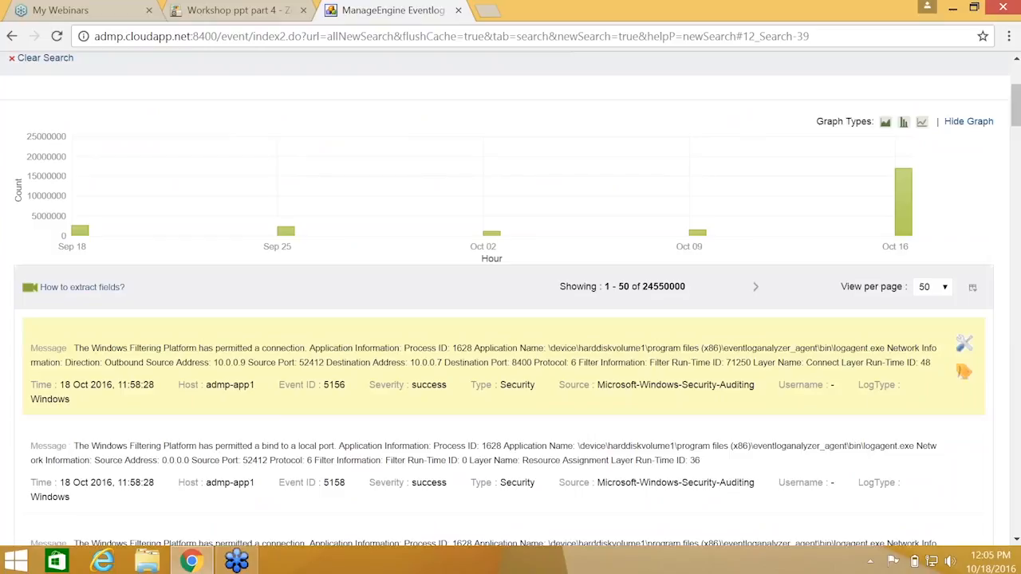
scroll(365, 218, up, 3)
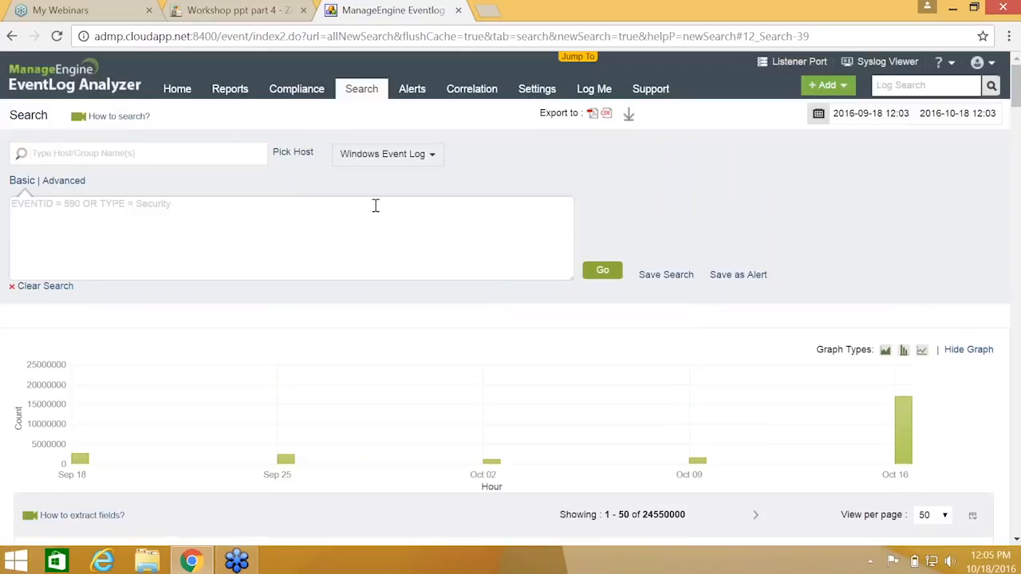
Discard a draft username= query and show the top and least USERNAME values
click(377, 207)
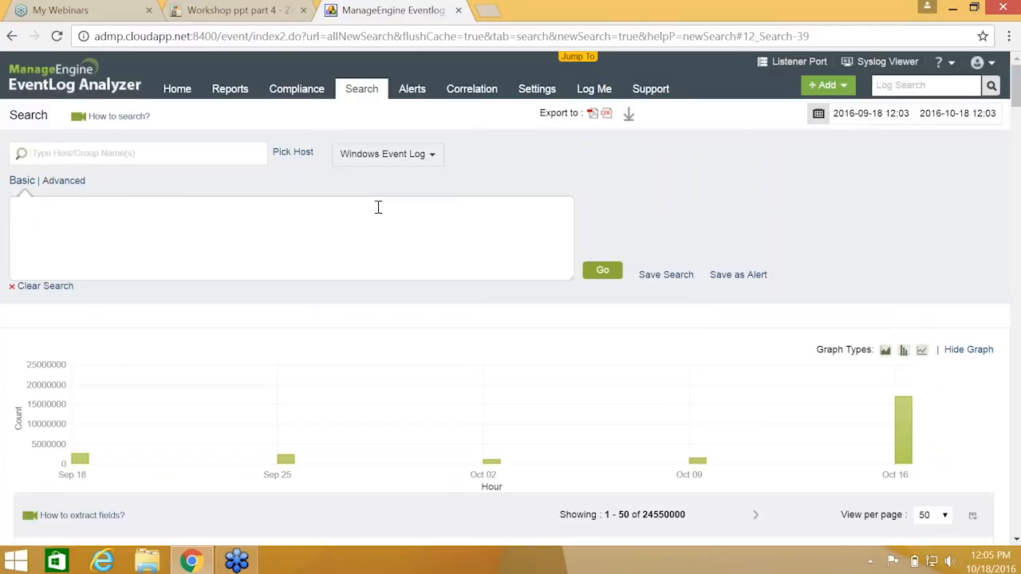
text(username)
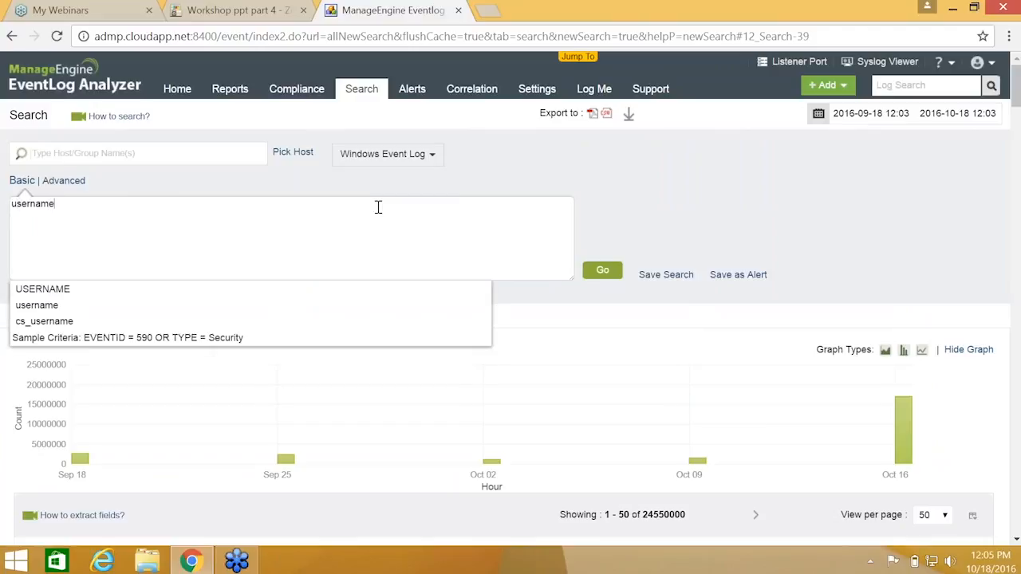
text(=)
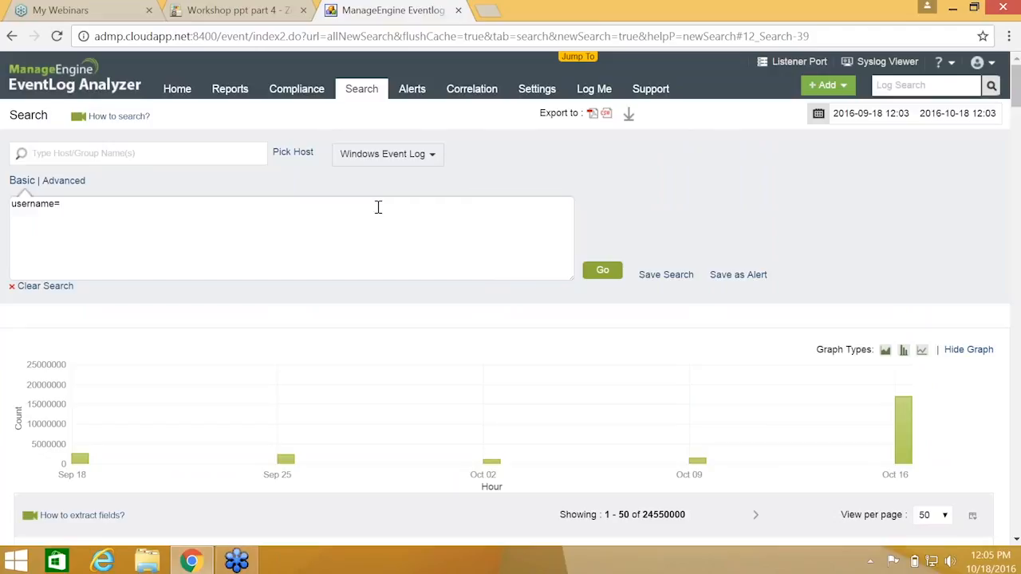
scroll(378, 207, down, 1)
triple_click(112, 130)
key(BackSpace)
scroll(516, 223, down, 2)
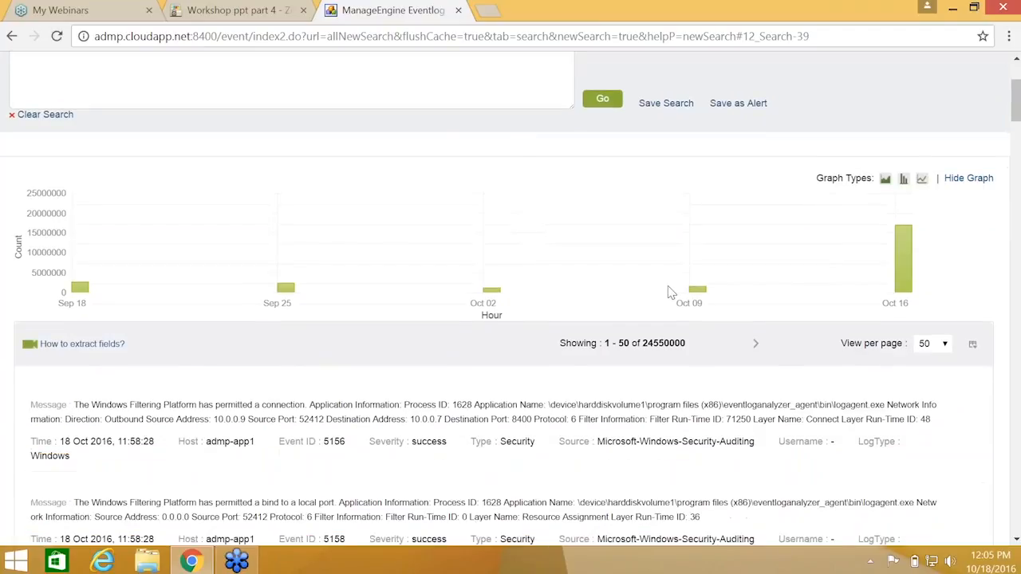
click(800, 373)
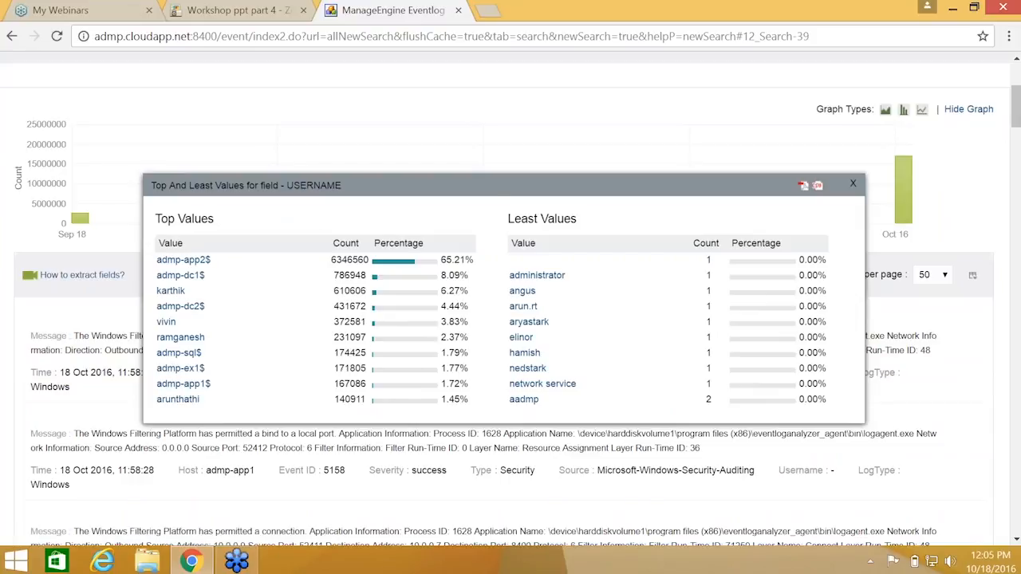
Filter to the fifth top username (372581 events) and show its HOSTNAME breakdown
click(166, 321)
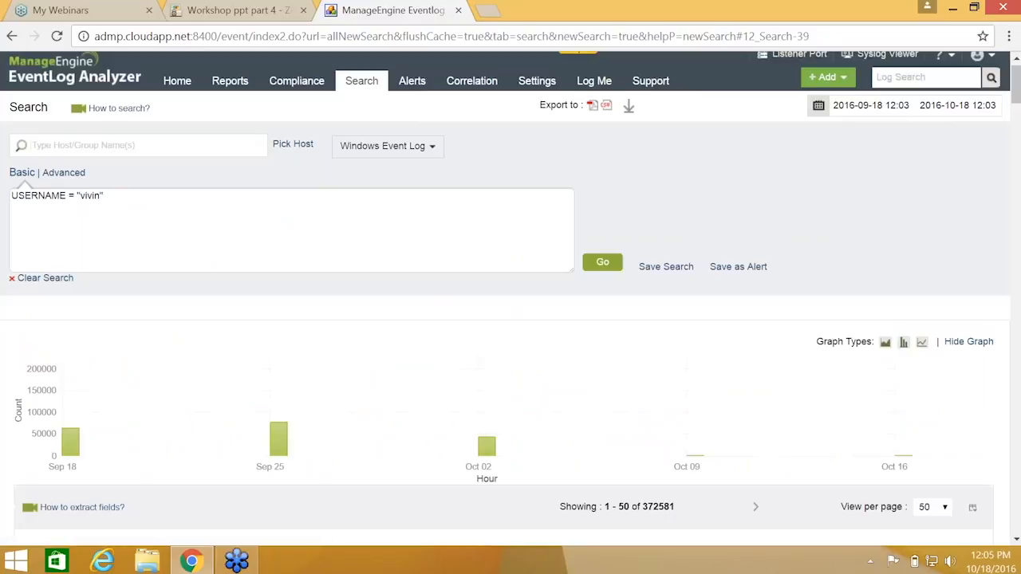
scroll(239, 234, down, 3)
scroll(241, 243, up, 4)
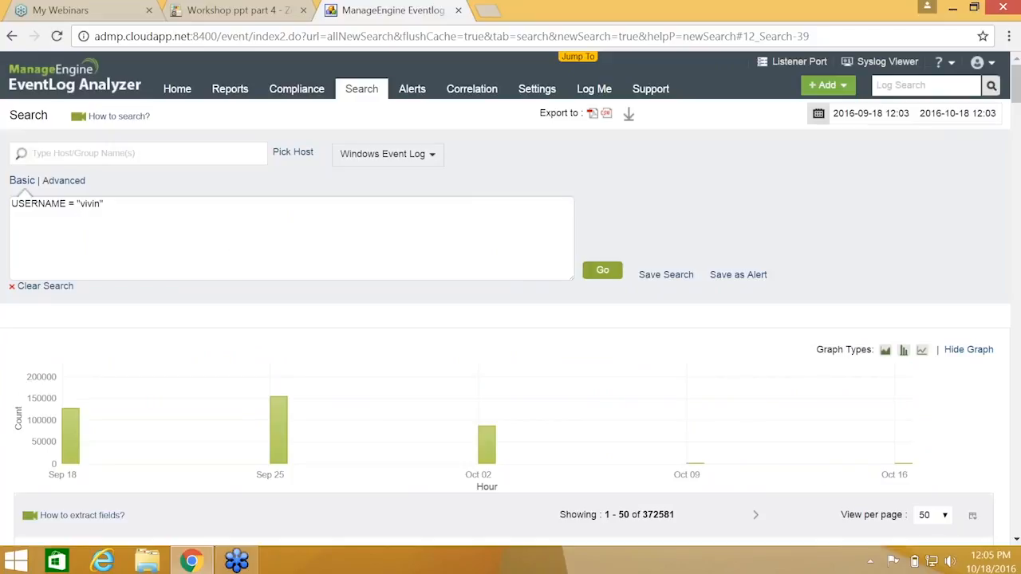
scroll(326, 253, down, 3)
scroll(505, 300, down, 1)
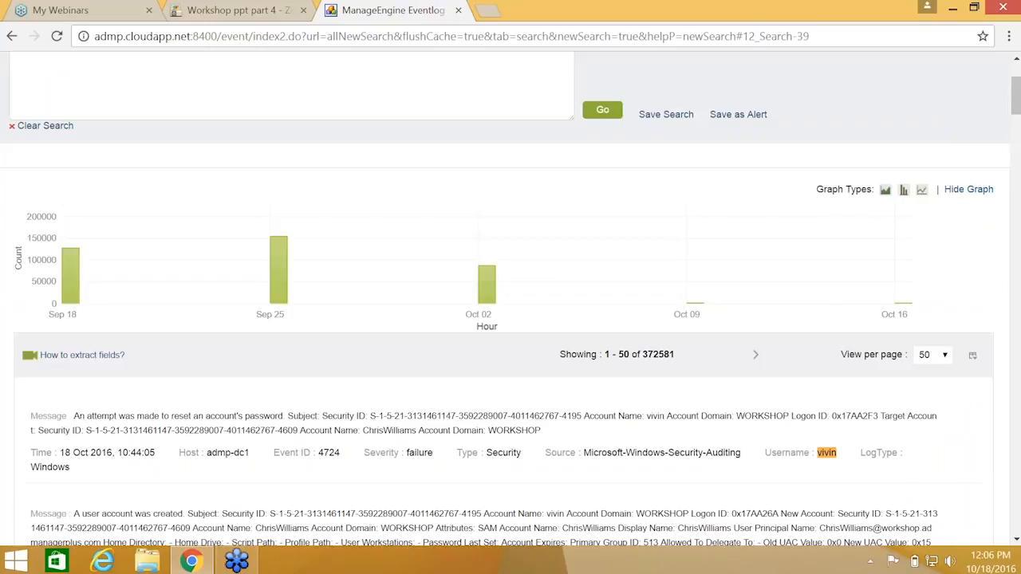
scroll(92, 298, down, 2)
click(194, 375)
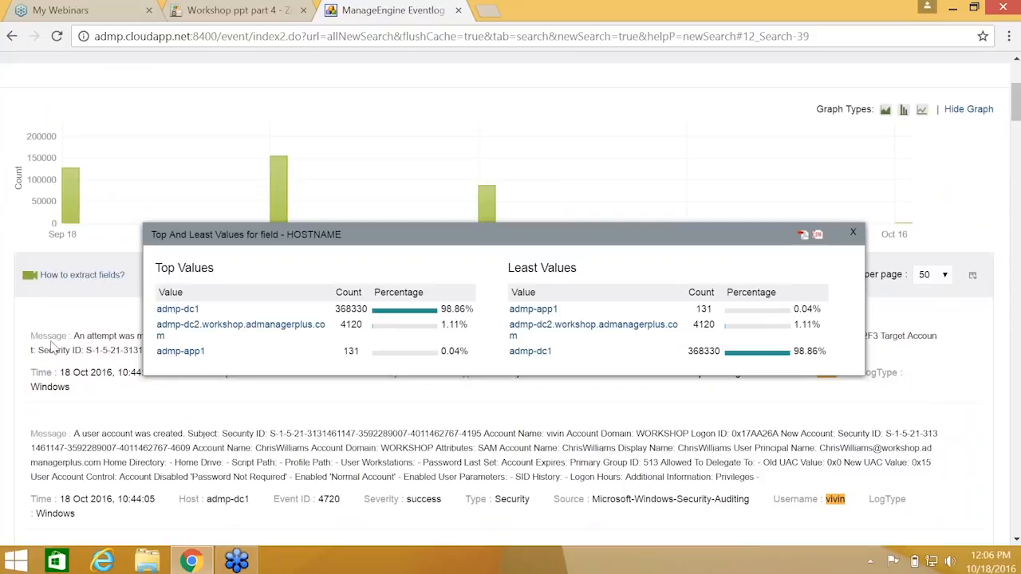
Add host admp-app1 as a filter, narrowing the user's events to 131
click(181, 351)
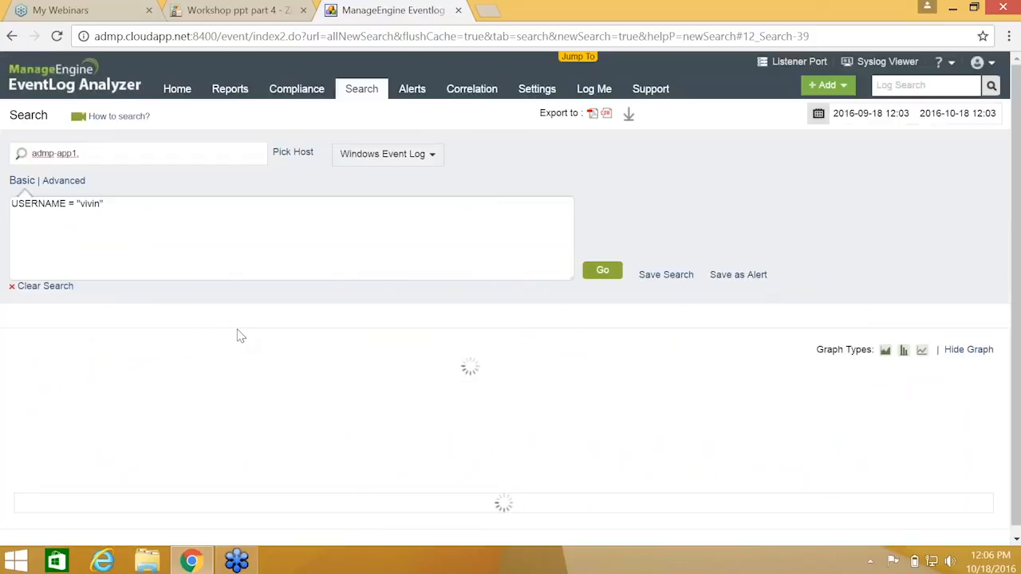
scroll(199, 148, down, 3)
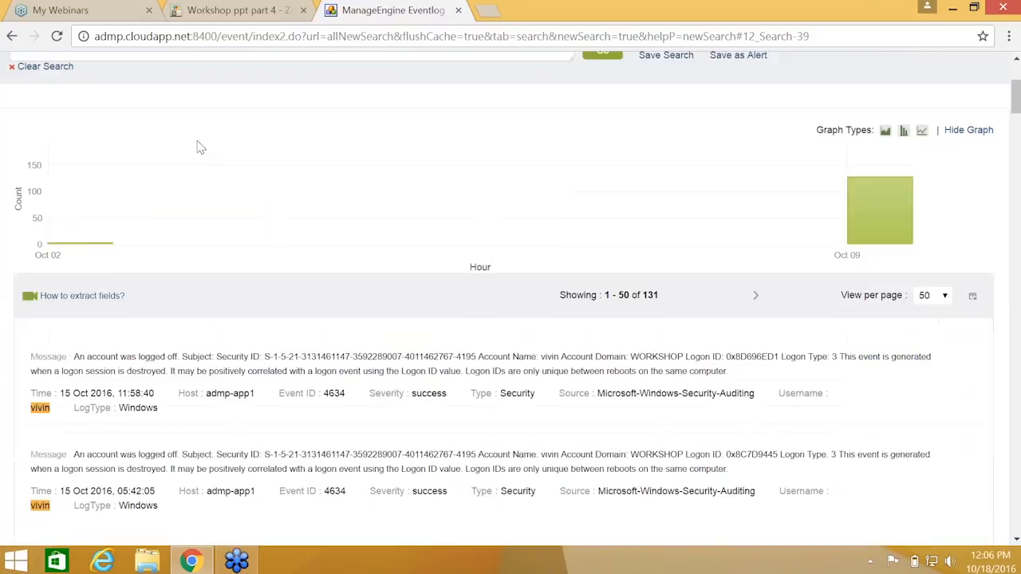
scroll(199, 148, up, 2)
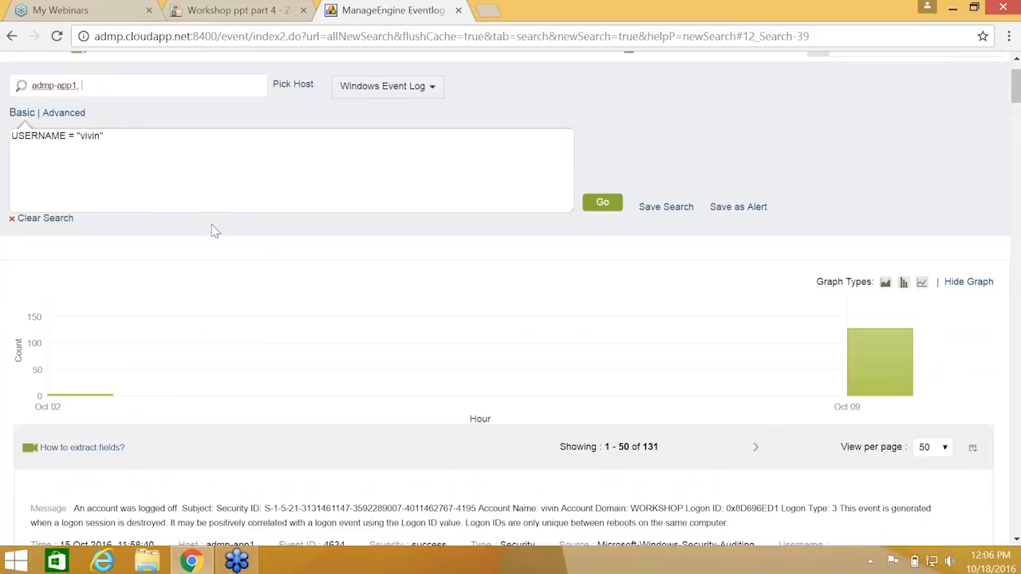
scroll(200, 201, down, 1)
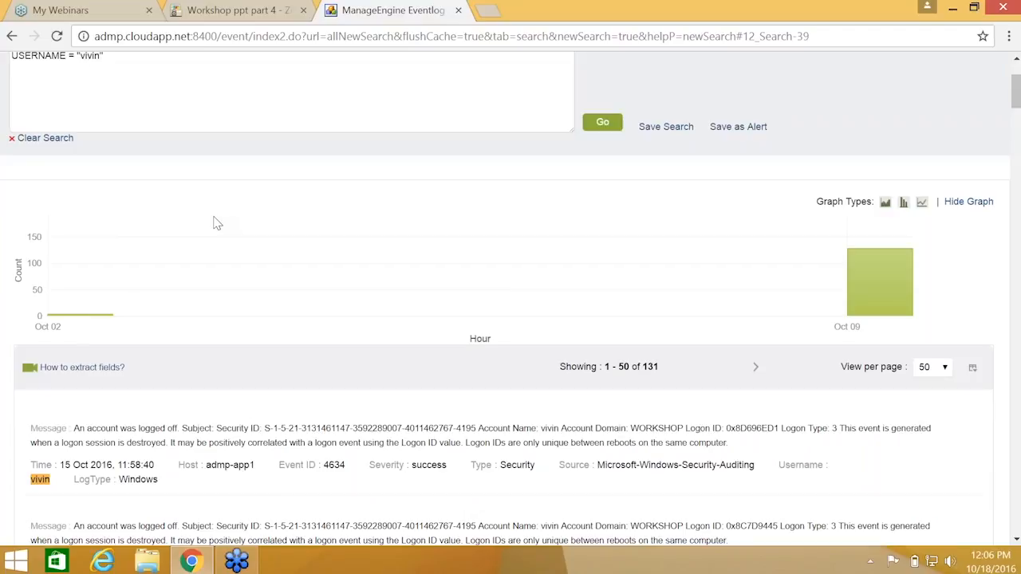
Show the top Event ID values and add EVENTID 4672 to the query
scroll(220, 250, down, 1)
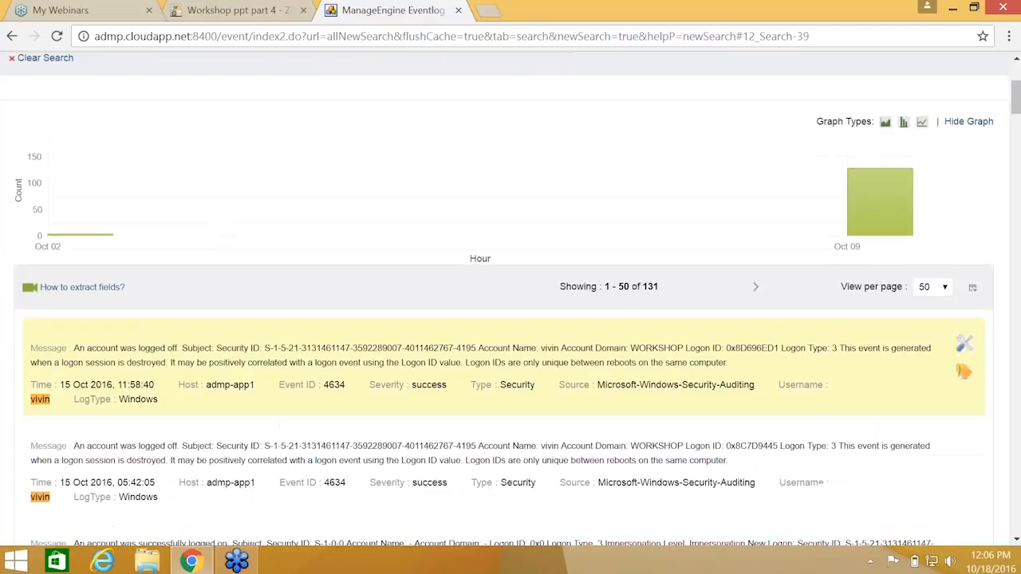
click(289, 390)
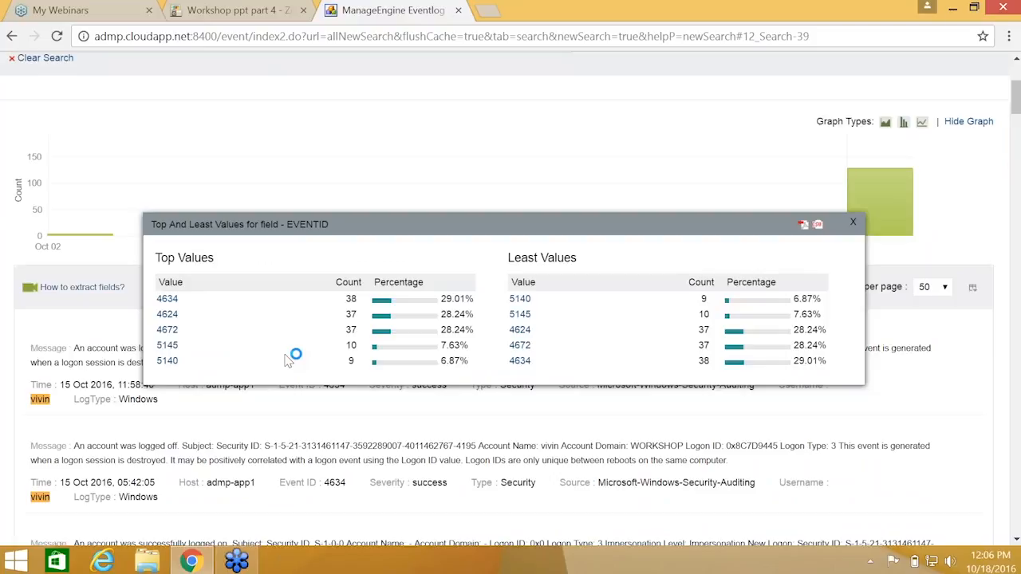
click(167, 330)
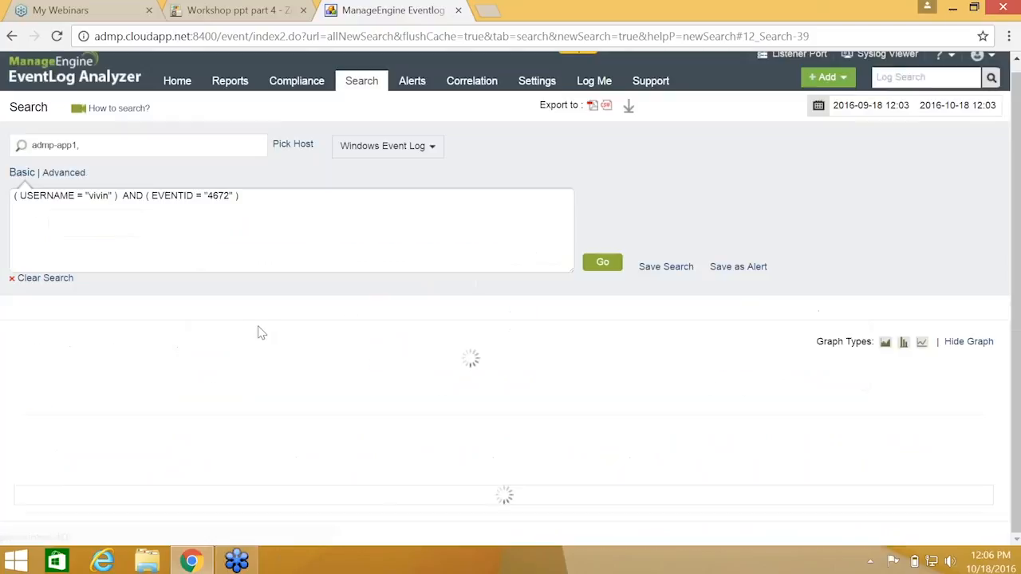
Review the 37 special-privilege logon results, then scroll back up to the query box
scroll(264, 333, down, 3)
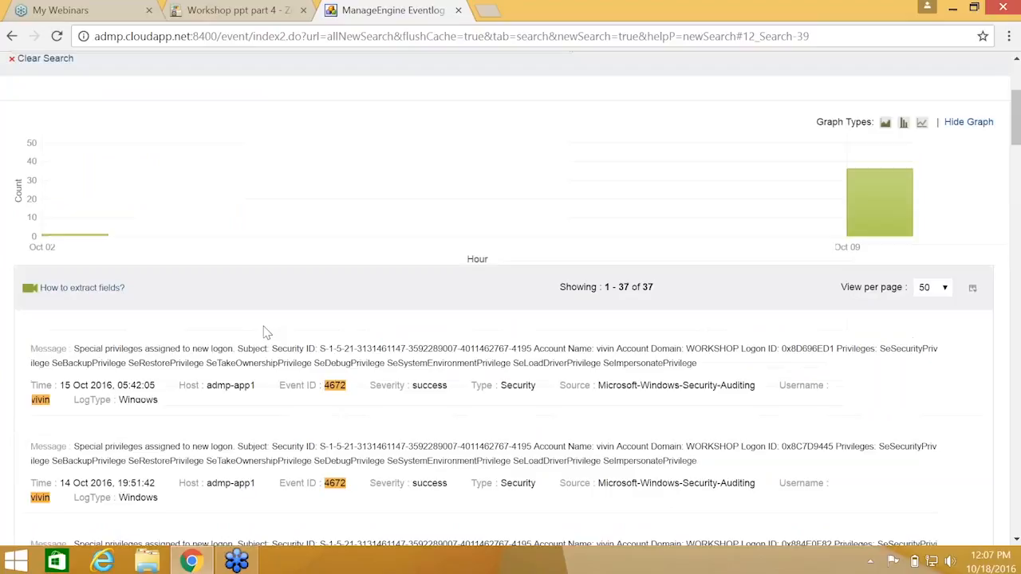
scroll(227, 317, up, 3)
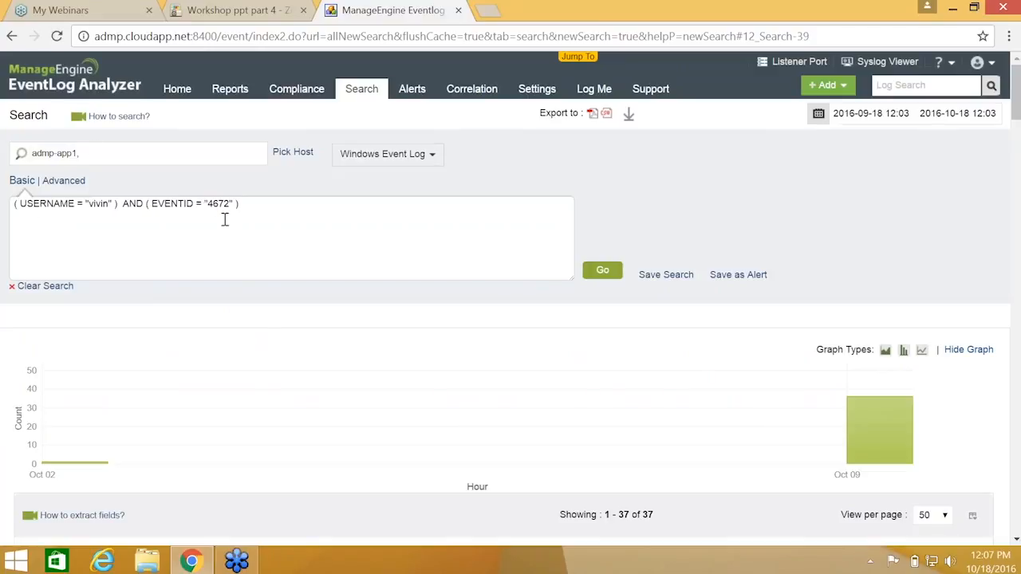
scroll(308, 237, down, 2)
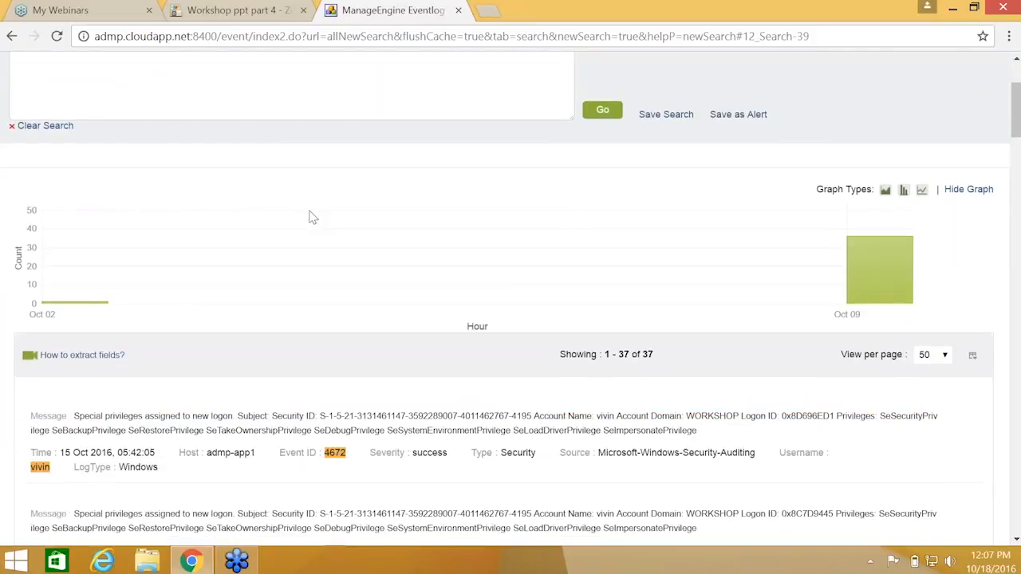
scroll(294, 228, down, 1)
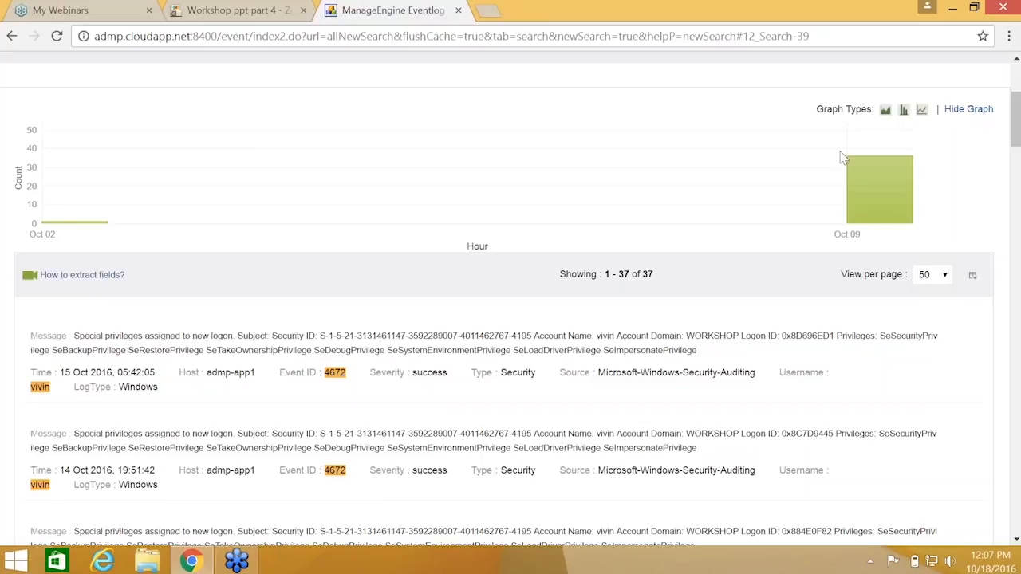
scroll(843, 157, up, 1)
scroll(431, 205, up, 2)
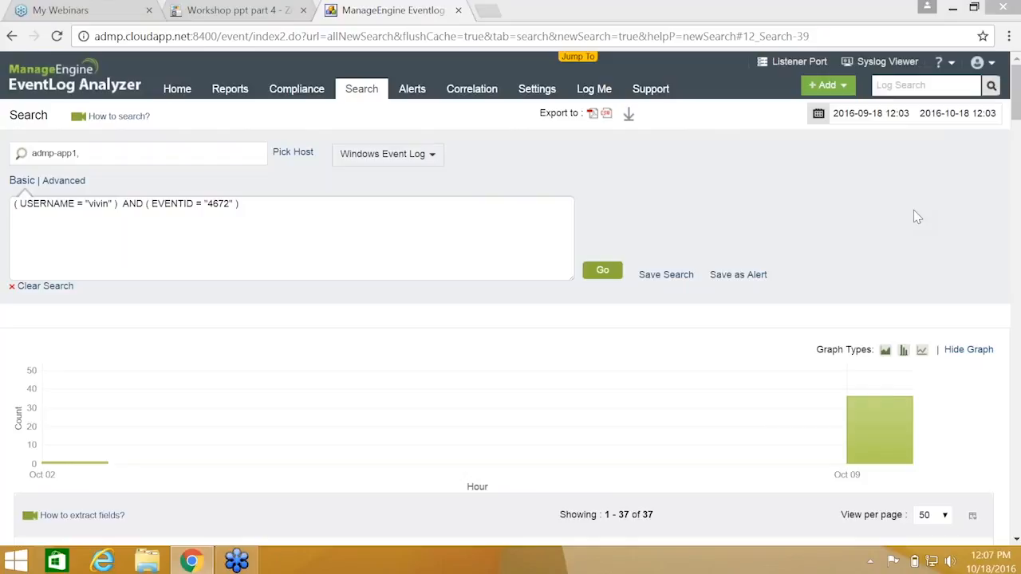
click(415, 14)
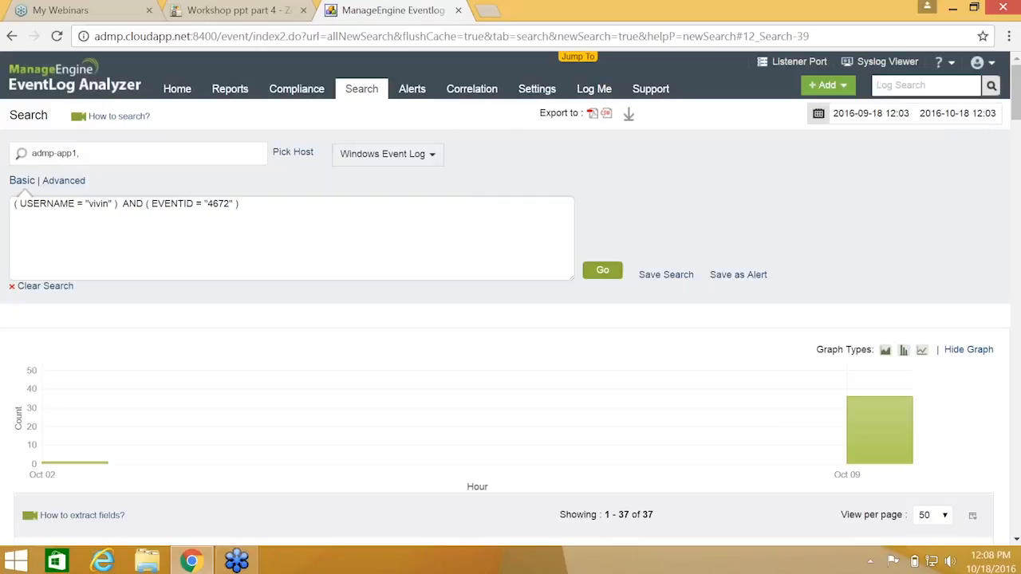
scroll(372, 218, down, 1)
scroll(372, 219, up, 1)
scroll(369, 241, down, 3)
scroll(359, 247, down, 4)
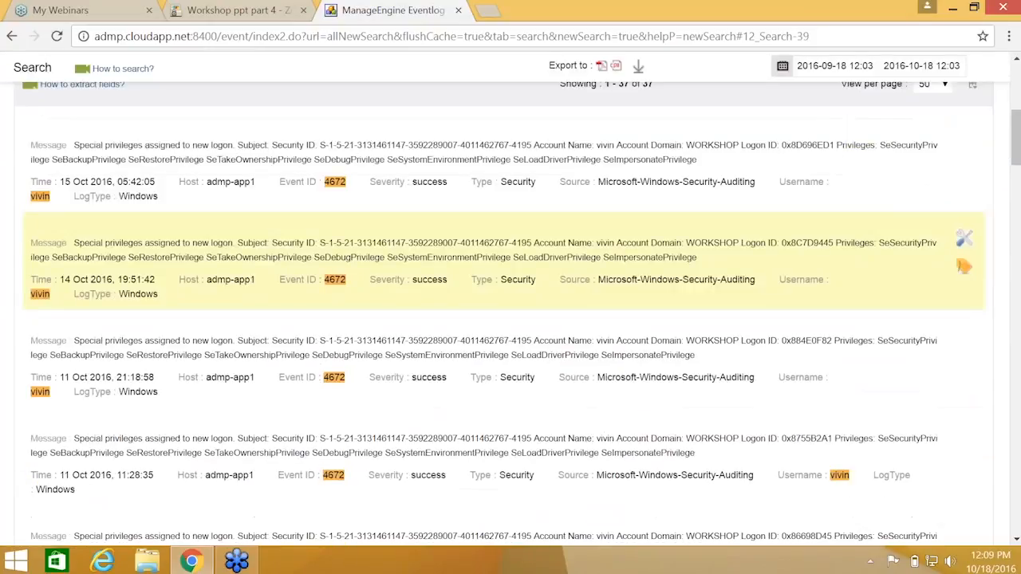
scroll(359, 247, up, 7)
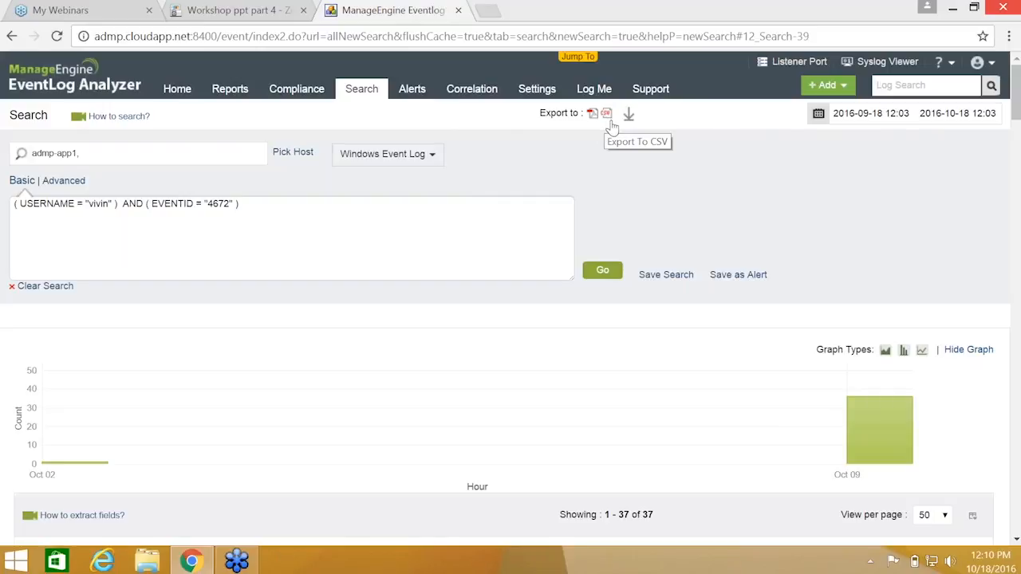
Save the search as a new report named Super_Logons_by_ followed by the user's name
click(656, 280)
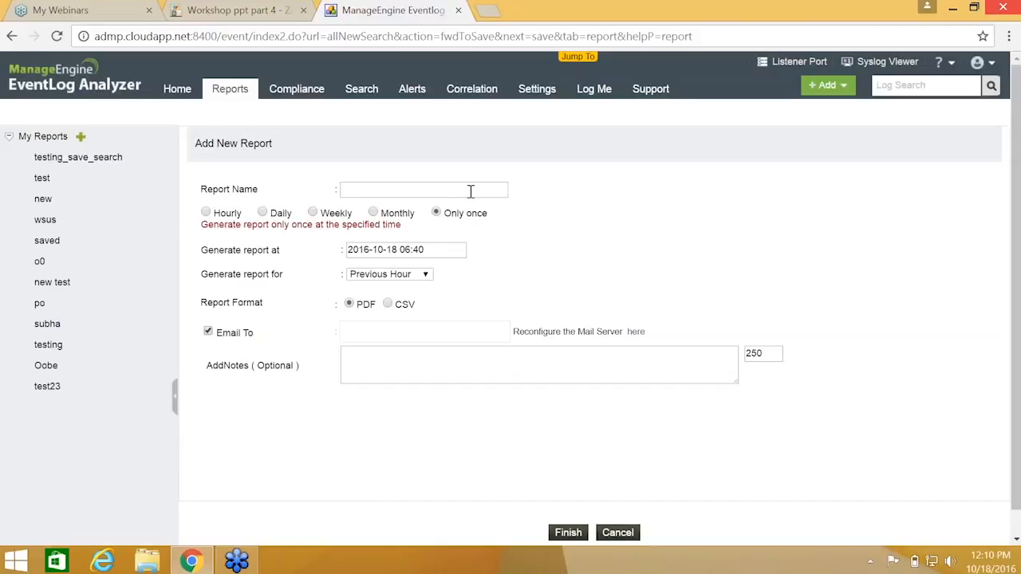
click(471, 191)
text(Super_Logons_by_vivin)
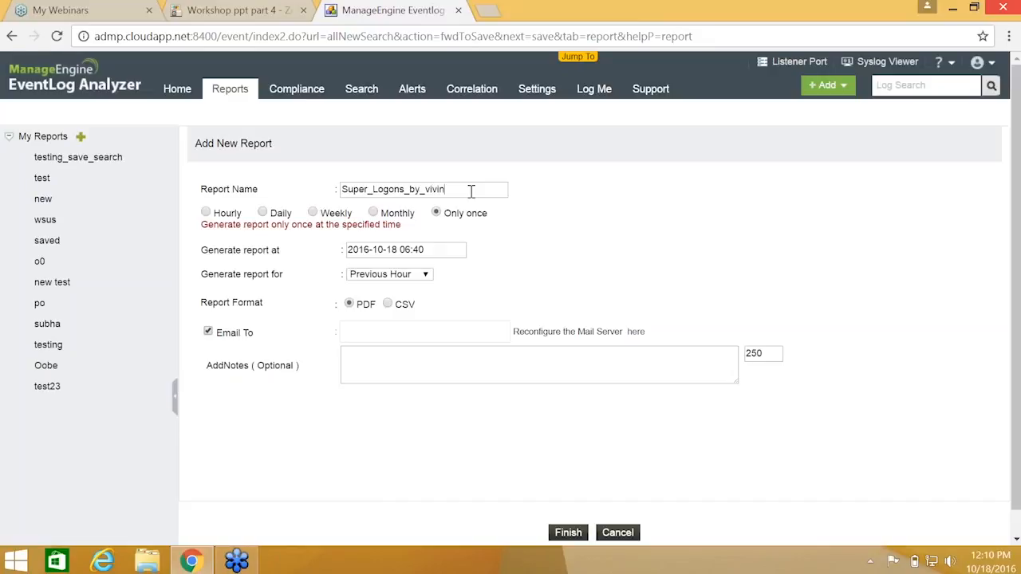
mouse_move(1019, 2)
Schedule the report to run weekly on Monday
click(312, 213)
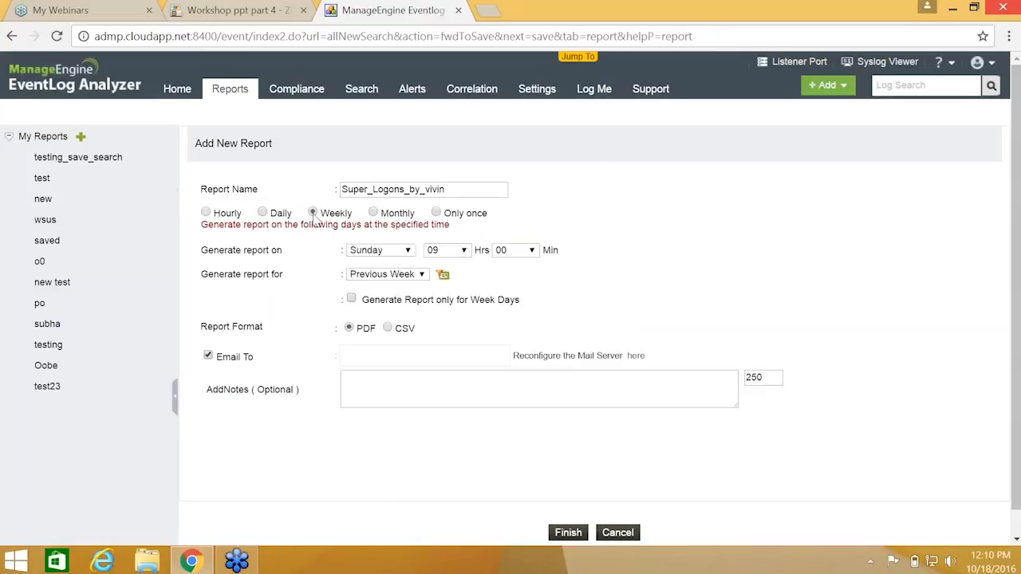
click(389, 252)
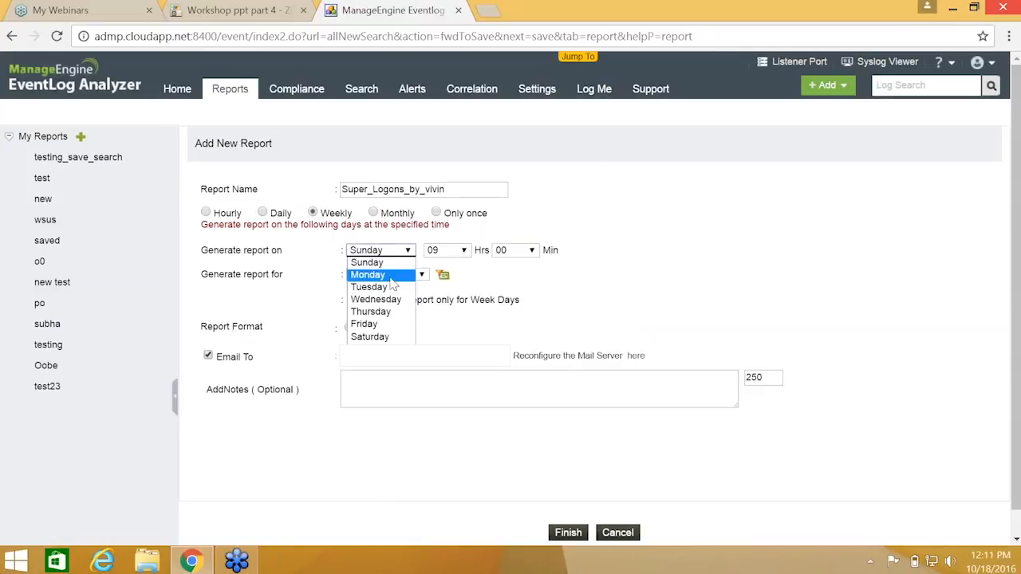
click(368, 275)
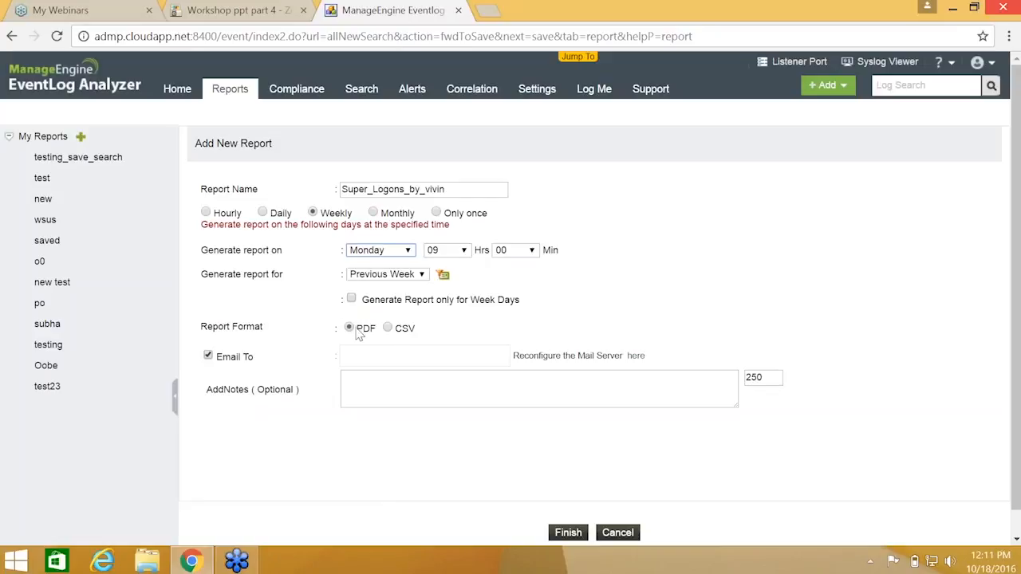
Enter the recipient's e-mail address in Email To and submit the report
click(389, 354)
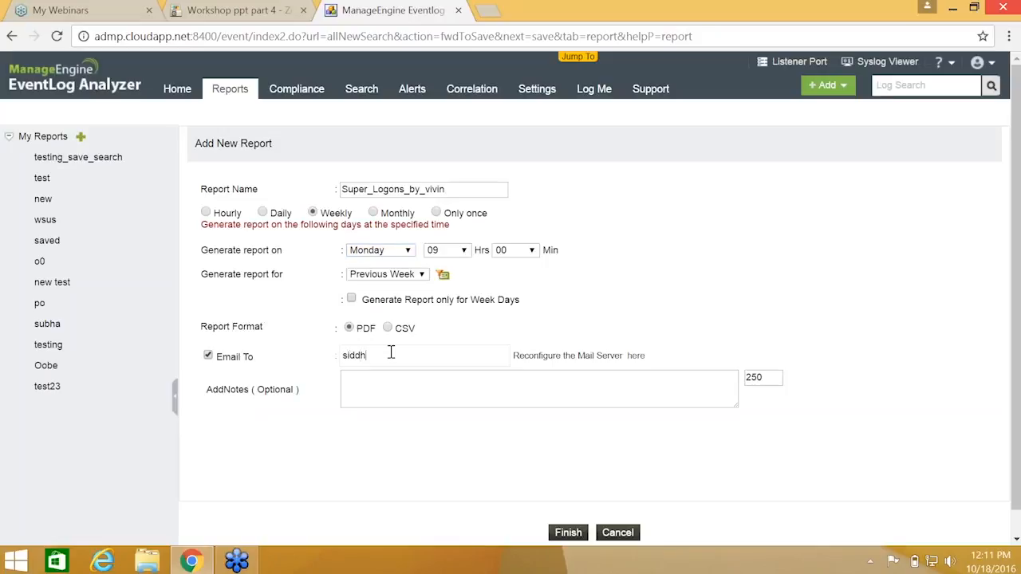
click(392, 355)
key(BackSpace)
text(s)
key(Return)
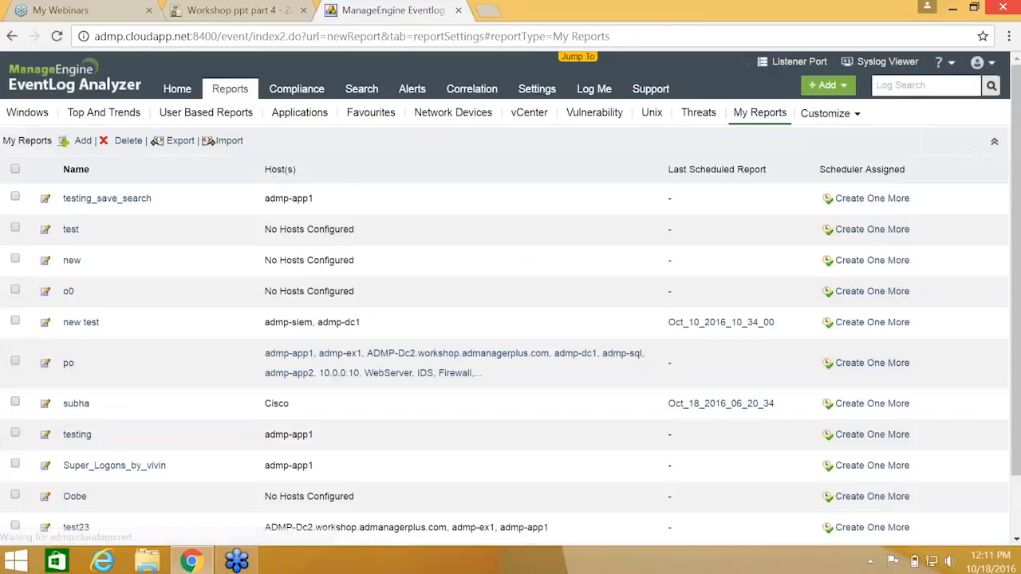
Reopen the saved Super_Logons report from My Reports and review its 37 events
scroll(214, 201, down, 1)
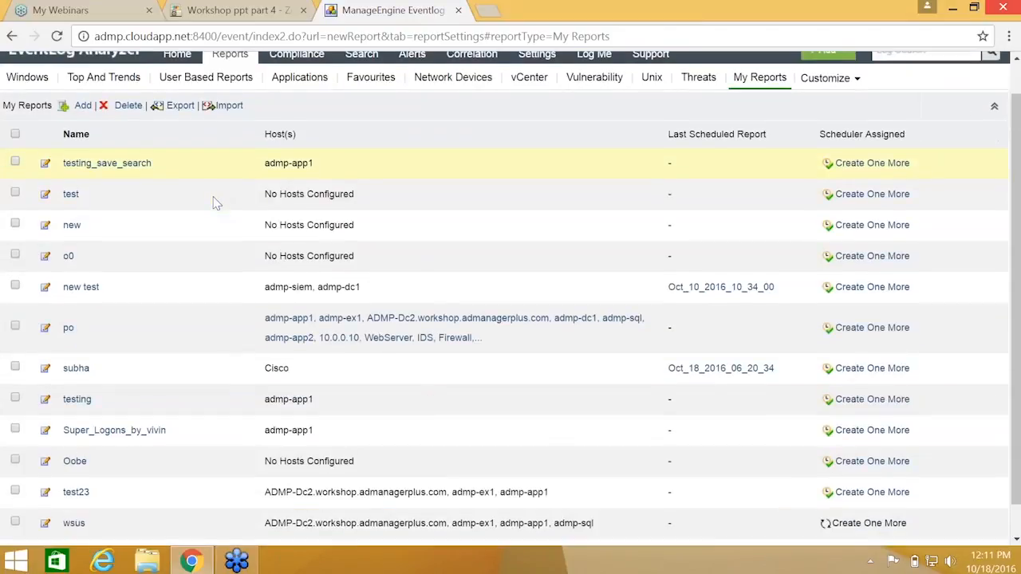
scroll(214, 201, up, 1)
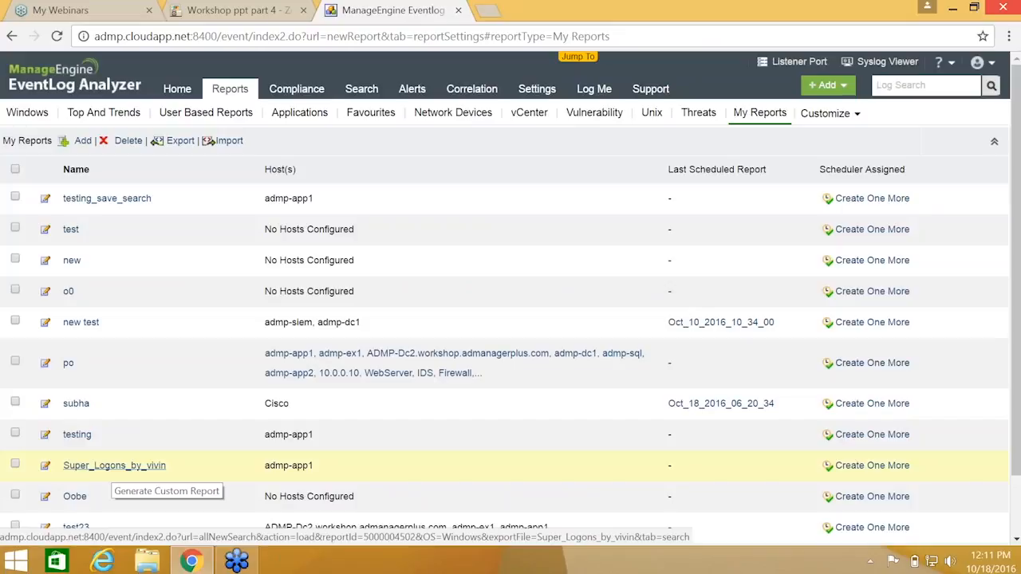
click(114, 466)
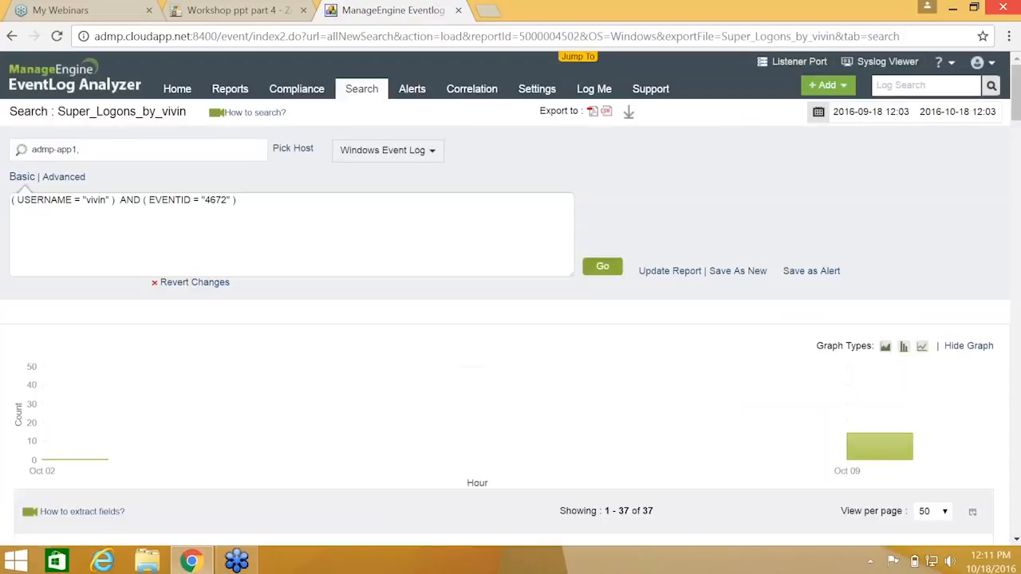
scroll(510, 319, down, 3)
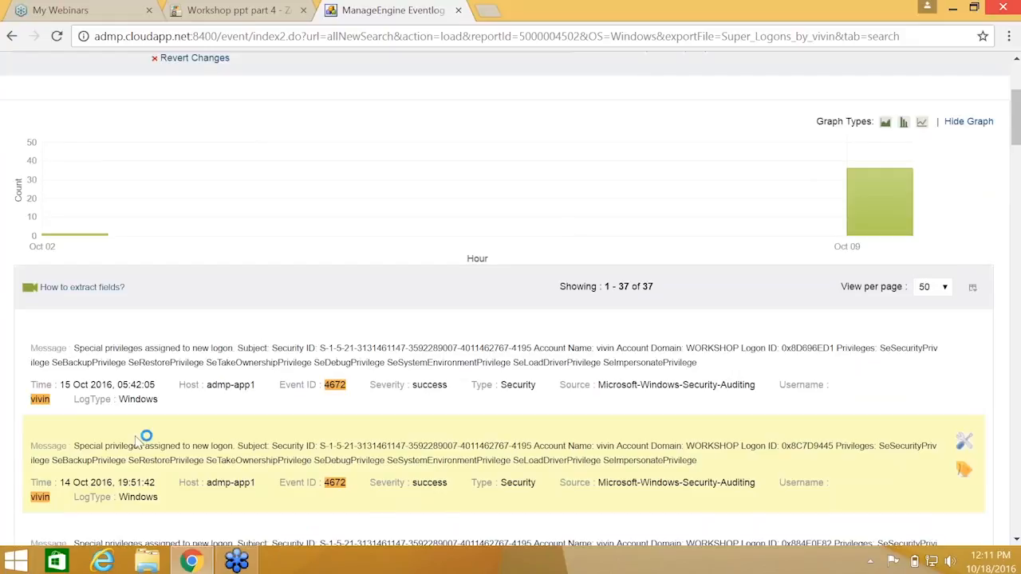
scroll(412, 298, up, 3)
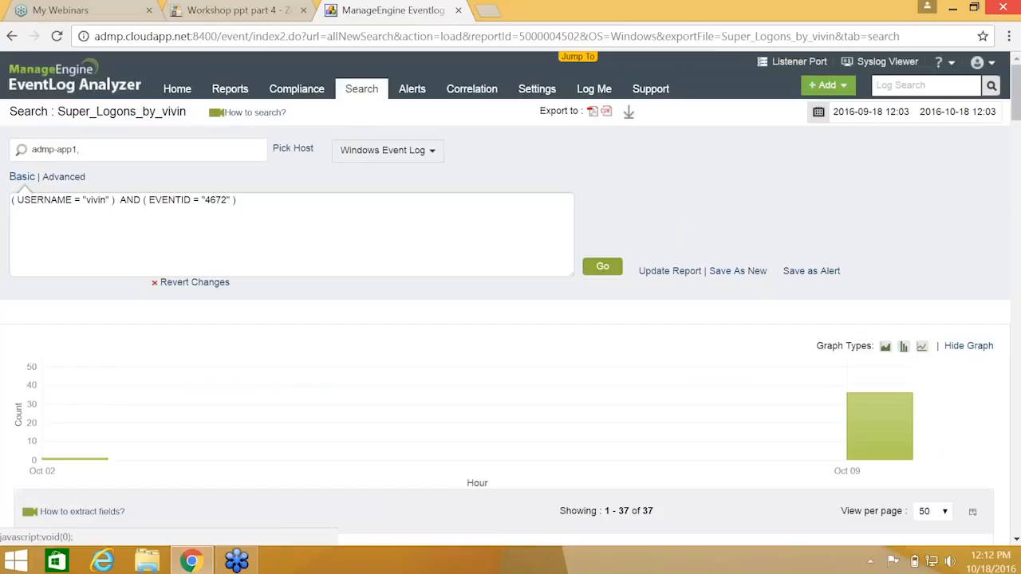
Create an alert named Super_Logon_alert from the search and review its criteria and notification settings
click(811, 270)
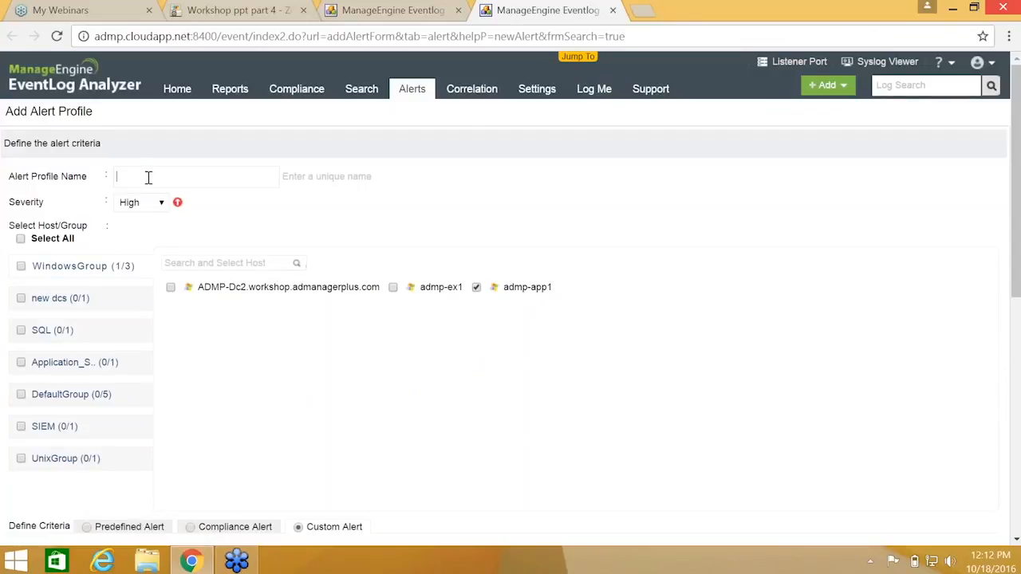
text(Super_Logon_alert)
scroll(249, 319, down, 1)
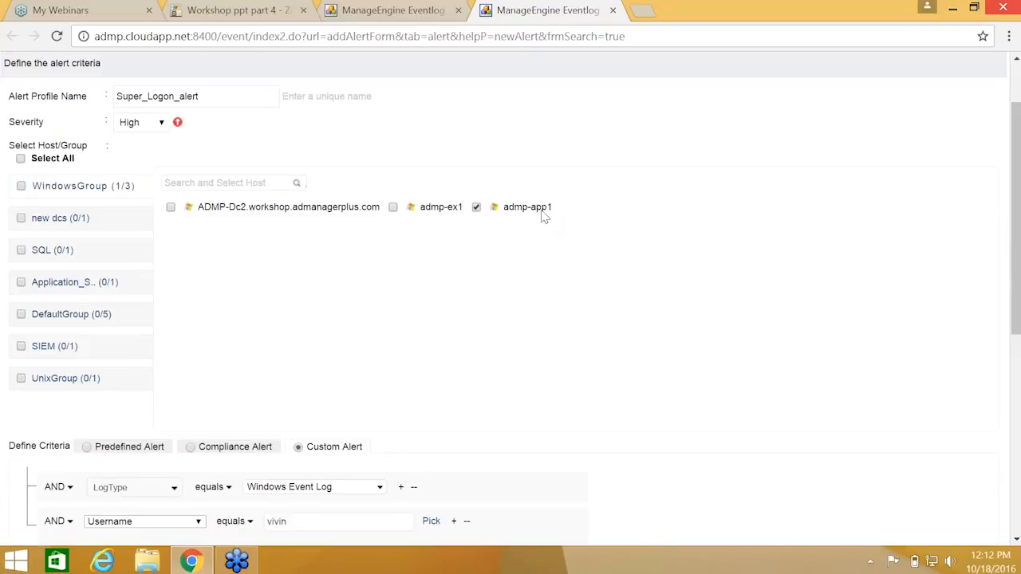
scroll(481, 271, down, 2)
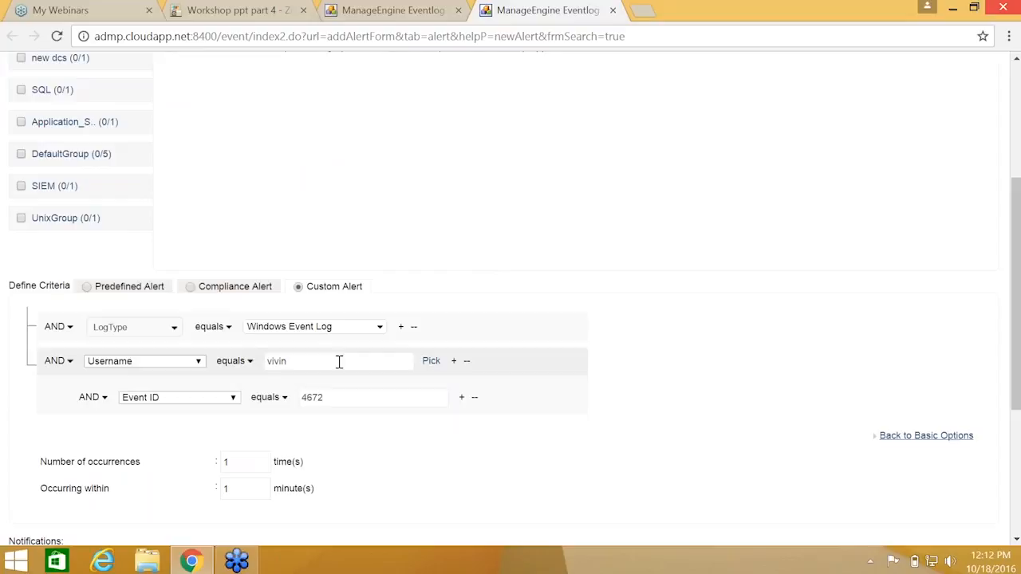
scroll(511, 319, down, 2)
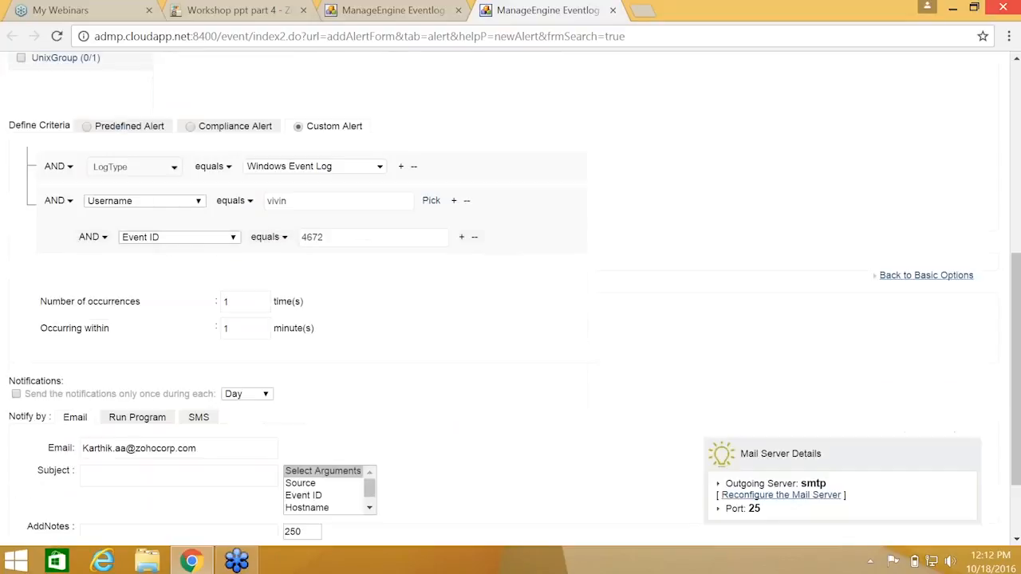
scroll(511, 296, down, 1)
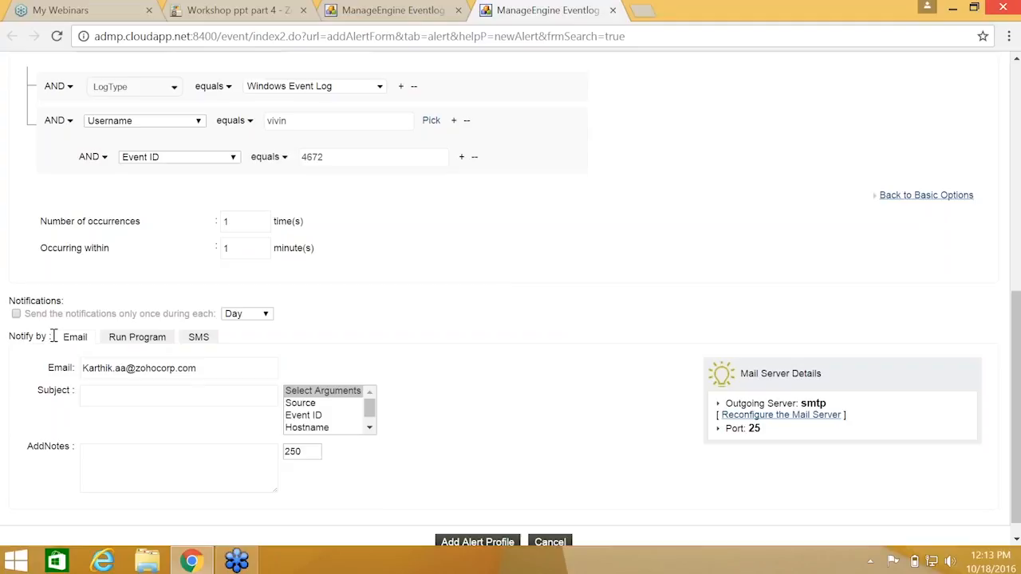
scroll(317, 312, down, 1)
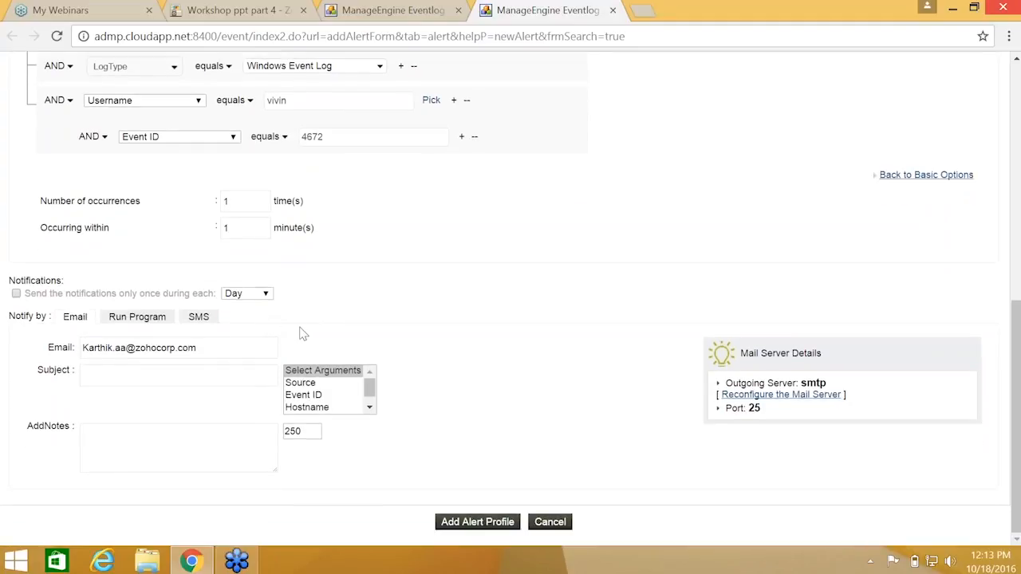
Save the Super_Logon_alert profile so it joins the Alert Profile list for admp-app1
click(464, 524)
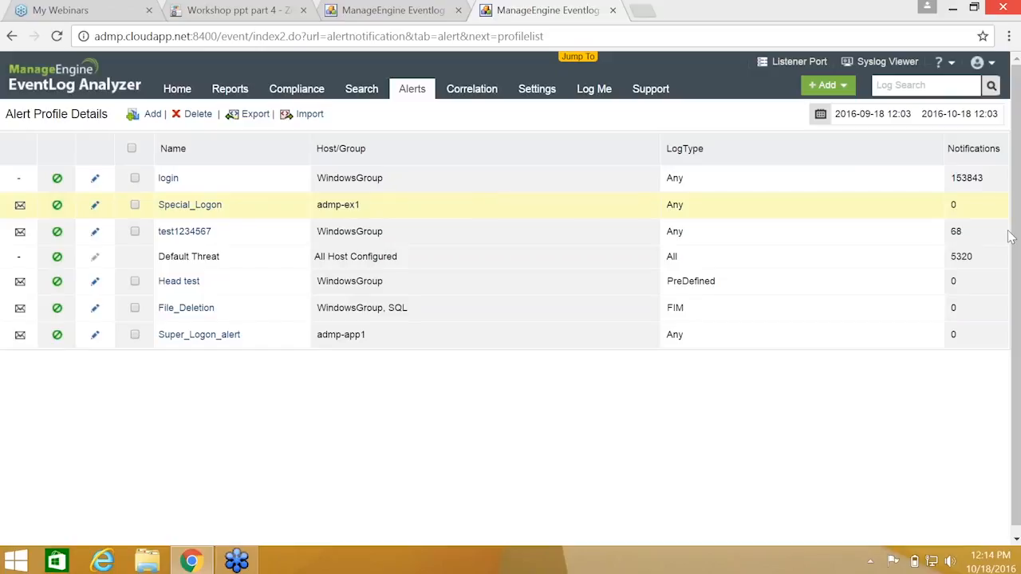
Close the extra EventLog Analyzer tab and return to the Workshop ppt part 4 slides
click(363, 90)
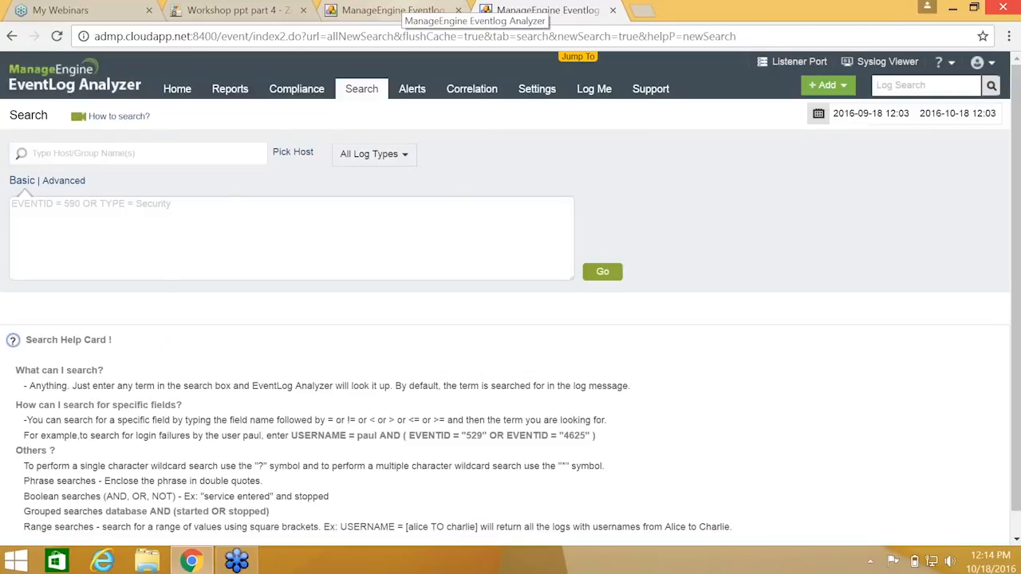
click(395, 10)
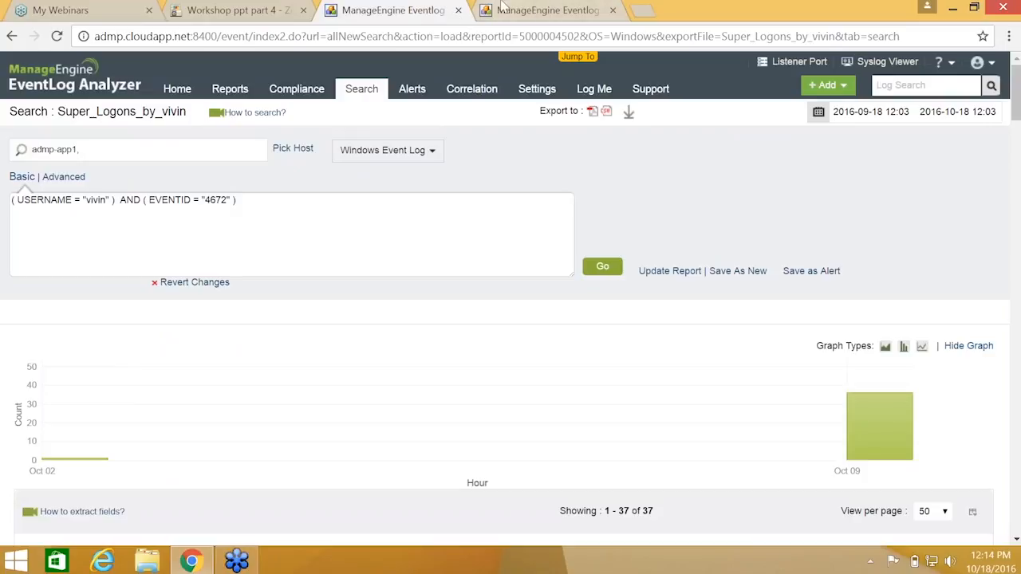
click(359, 91)
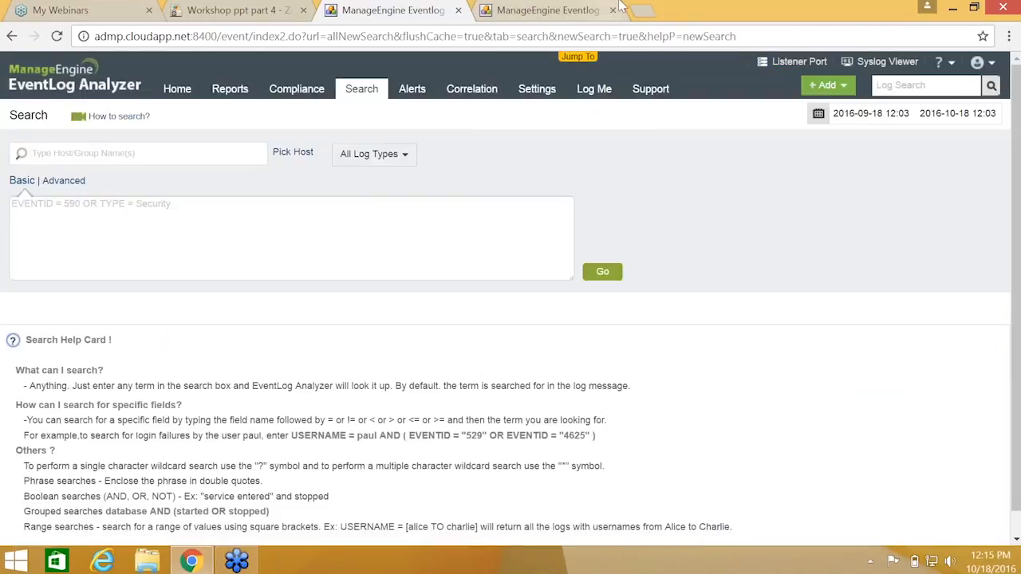
click(458, 10)
click(239, 9)
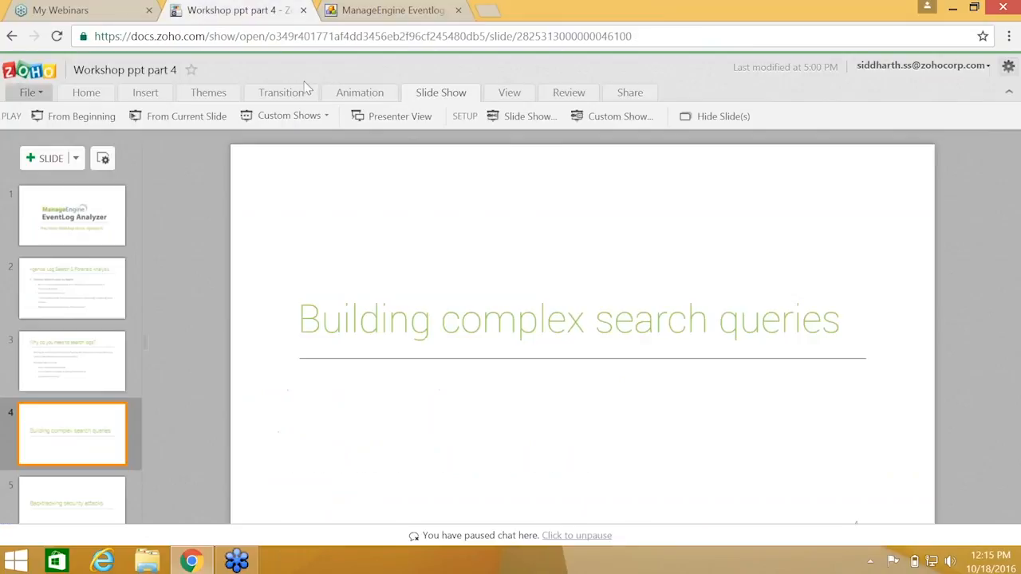
Present the 'Building complex search queries' slide full screen, then return to EventLog Analyzer's Search page
click(174, 117)
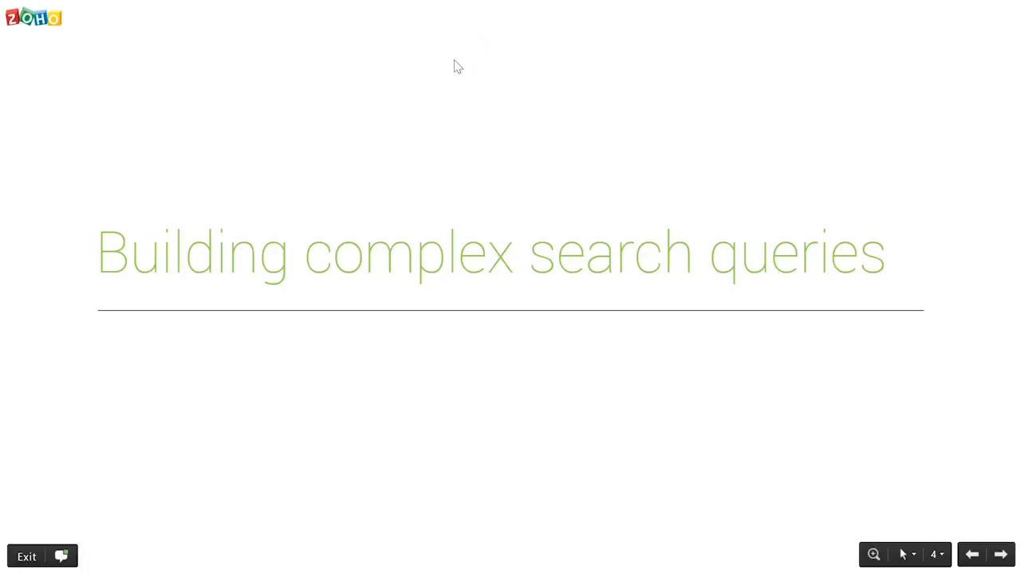
key(Escape)
click(386, 8)
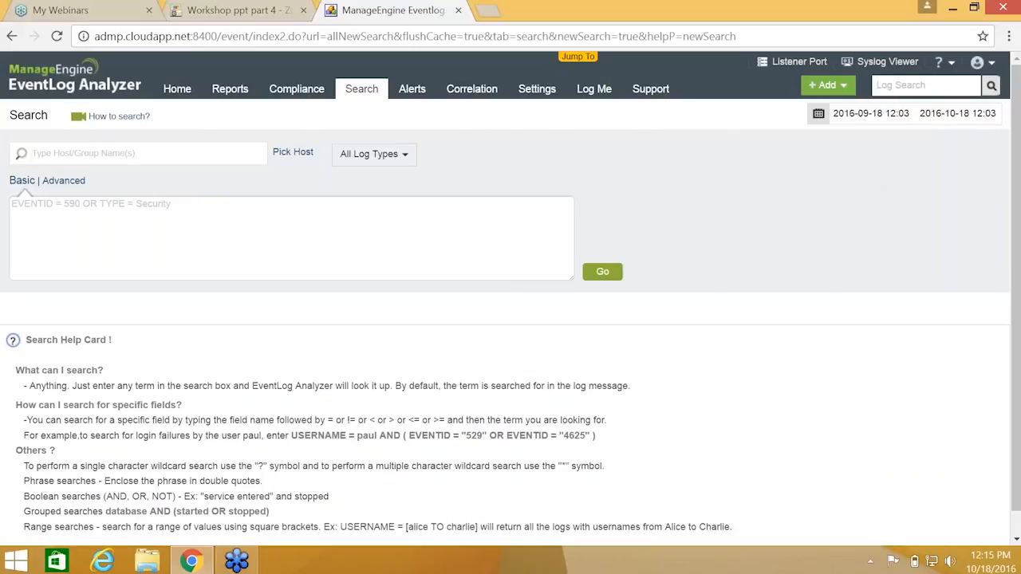
Search Windows Event Log over the last 30 days, returning 24614860 events
click(896, 112)
click(822, 291)
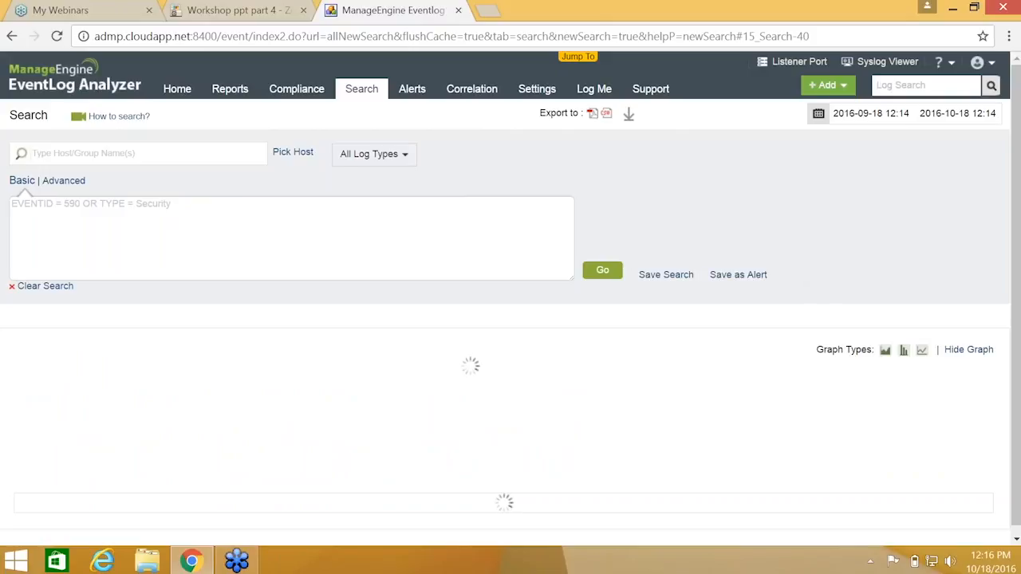
click(374, 154)
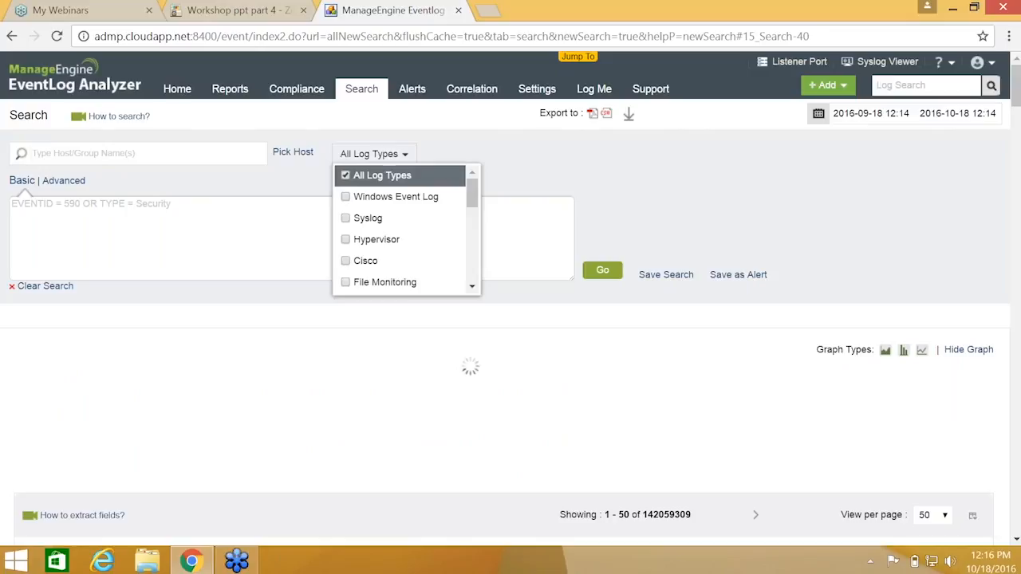
click(345, 197)
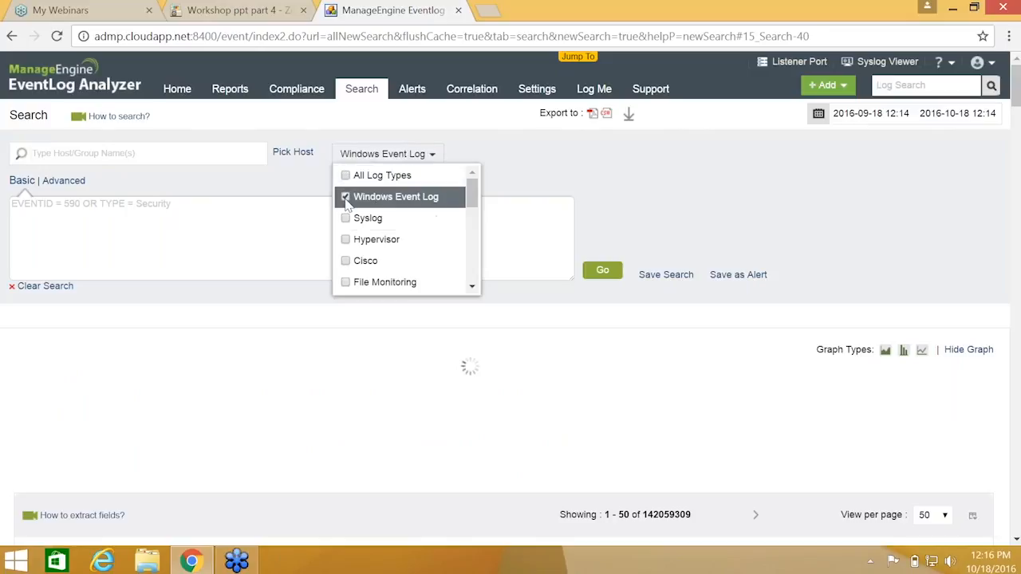
click(601, 273)
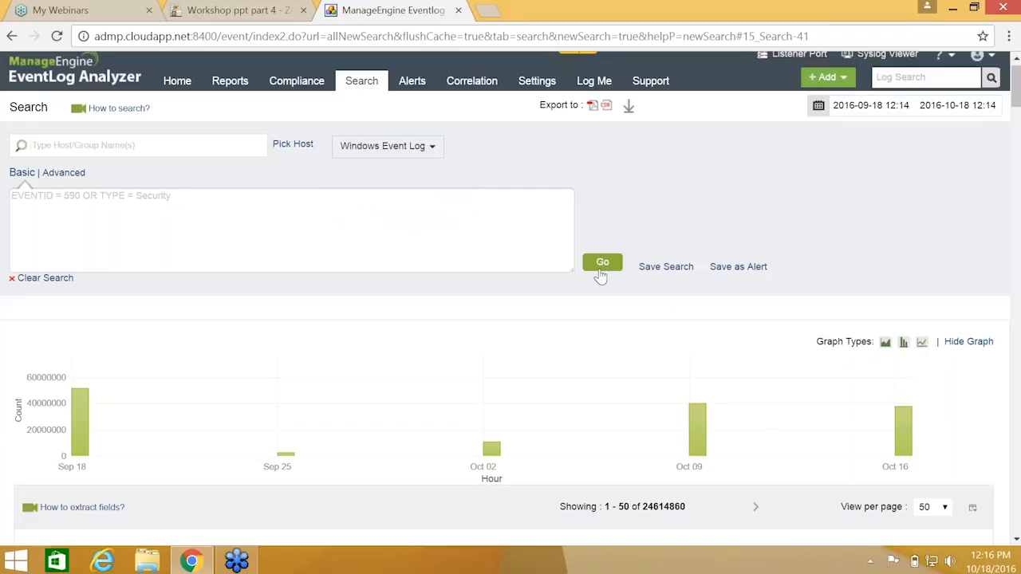
scroll(601, 272, down, 3)
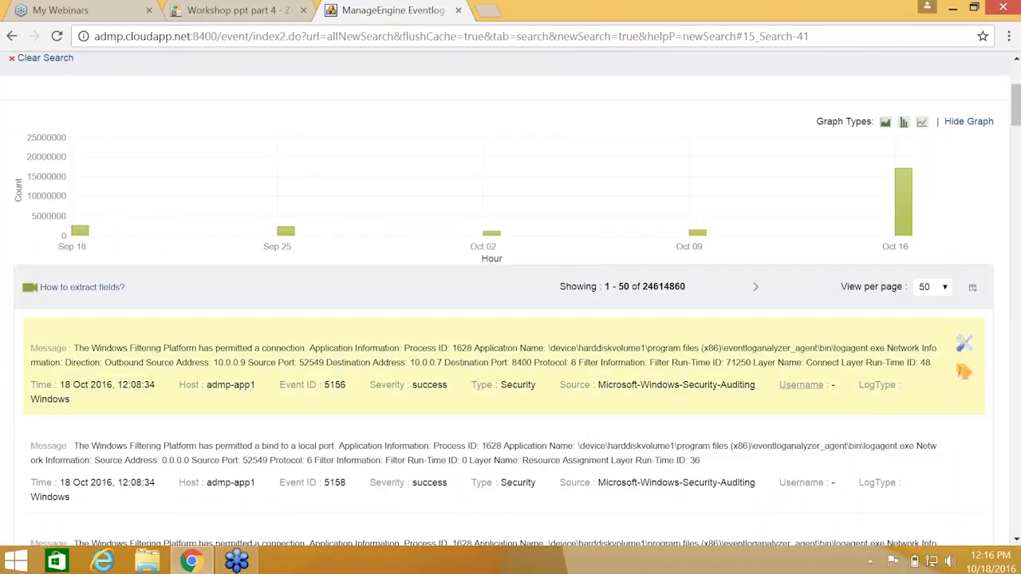
Filter the Windows log results to one user picked from the Username Top Values
click(800, 385)
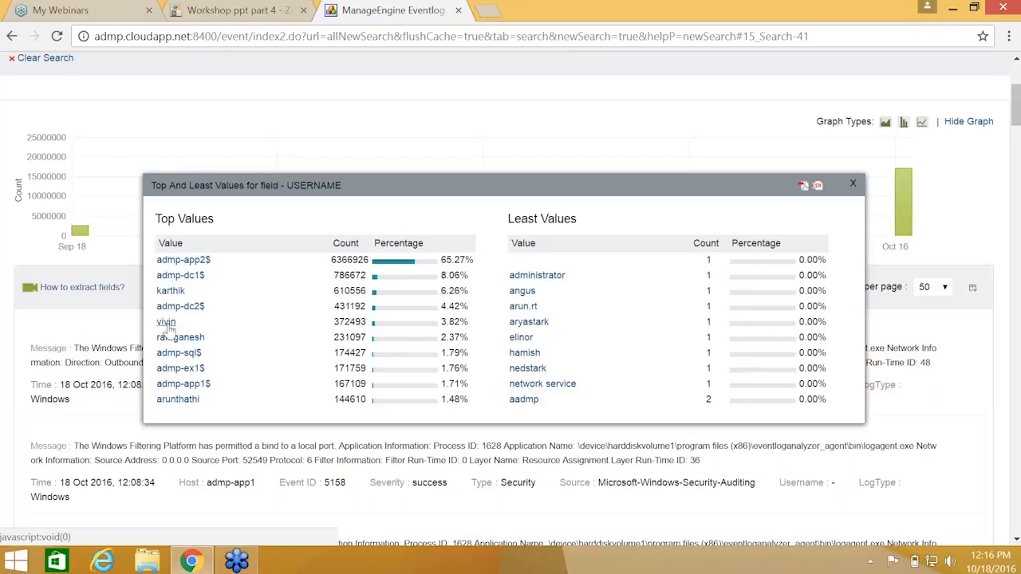
click(166, 322)
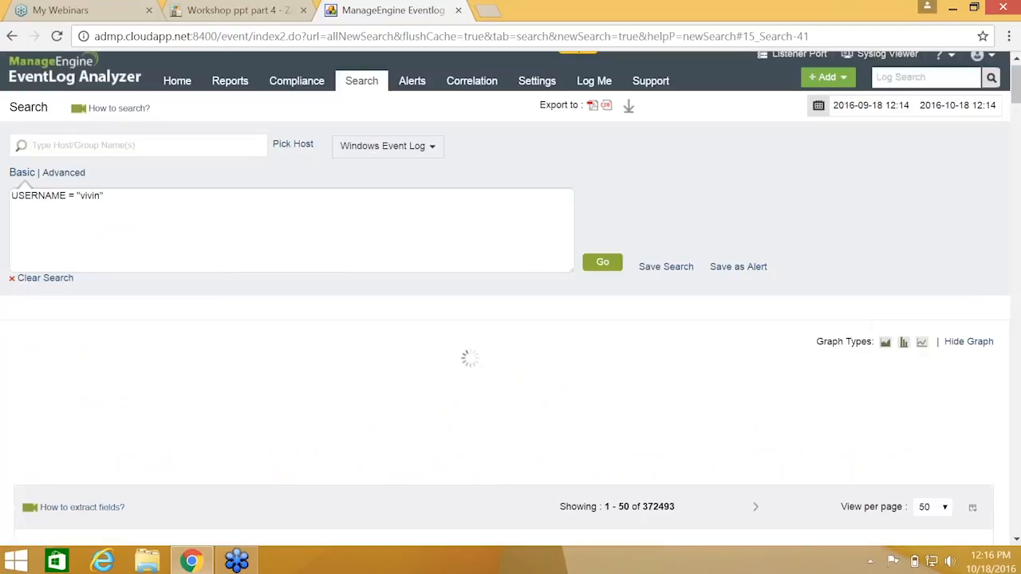
scroll(511, 300, down, 3)
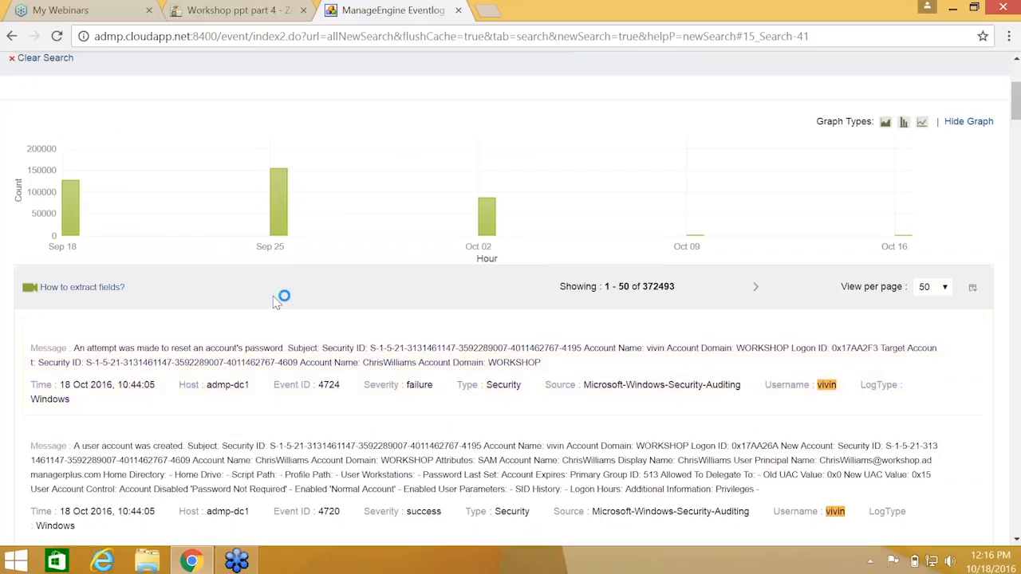
scroll(280, 296, up, 3)
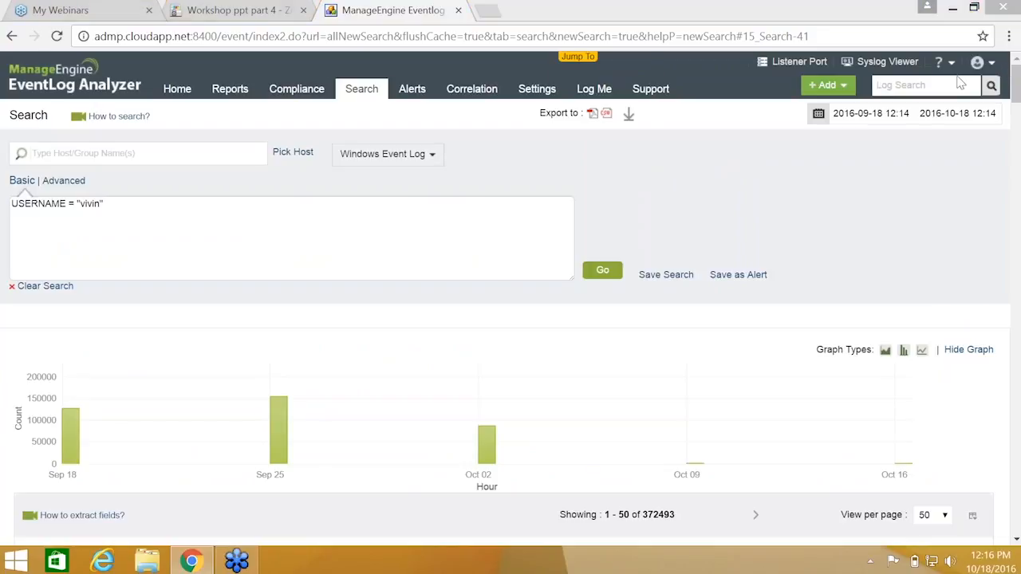
Clear the search and present the Zoho Show deck from the current slide
click(44, 286)
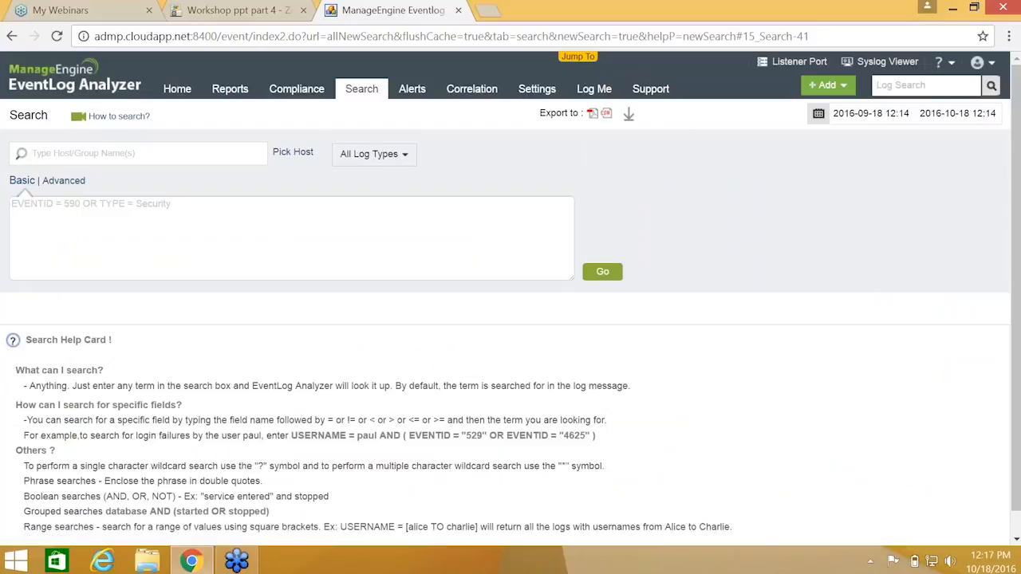
click(239, 9)
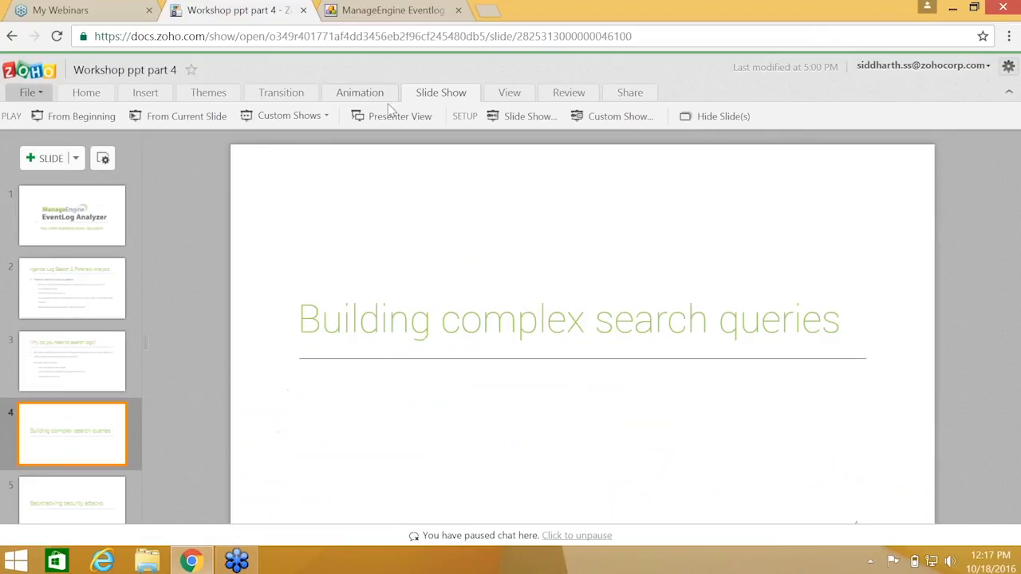
click(186, 116)
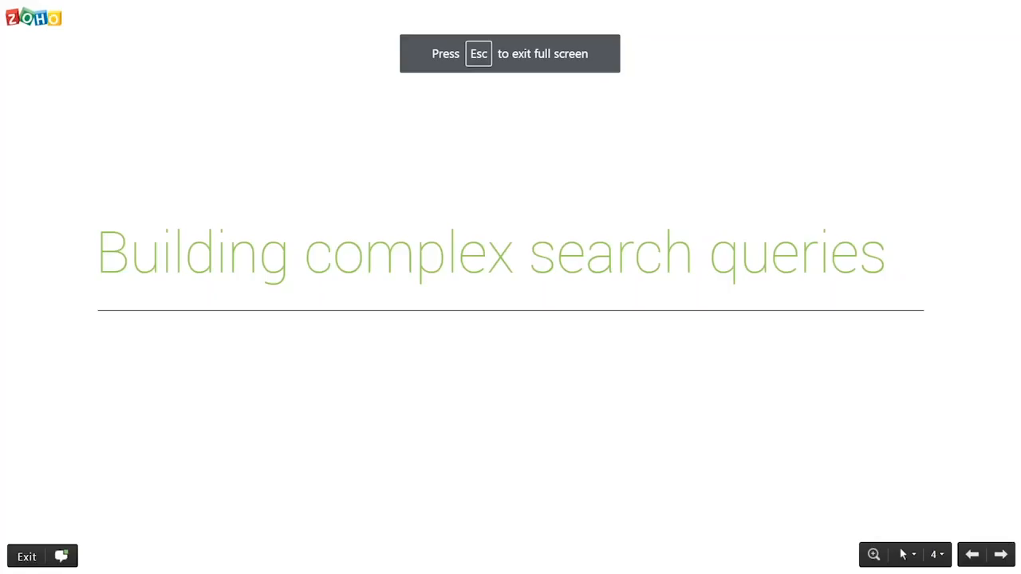
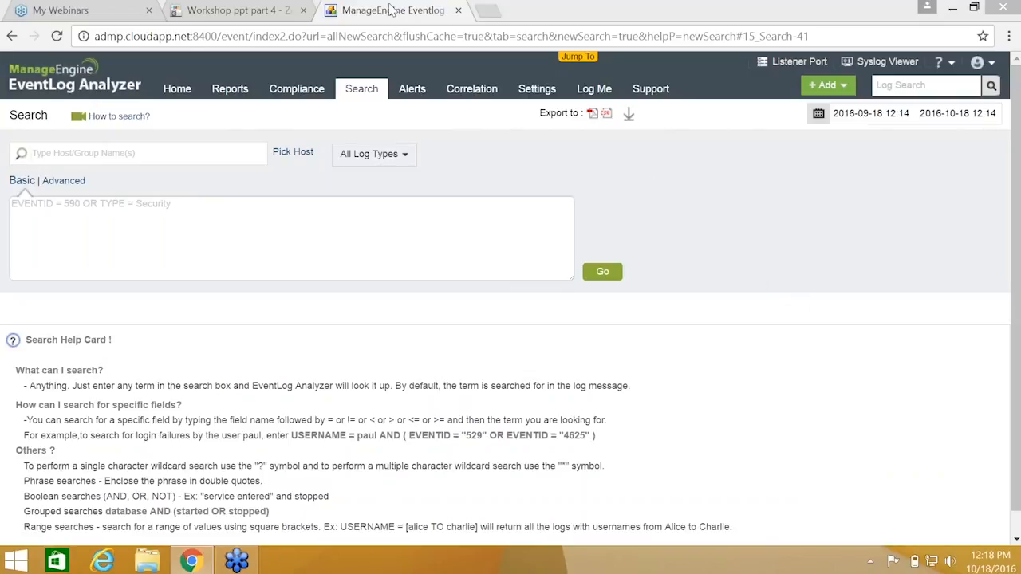
Run an empty search across all log types, returning 142088582 logs for 2016-09-18 to 2016-10-18
click(604, 273)
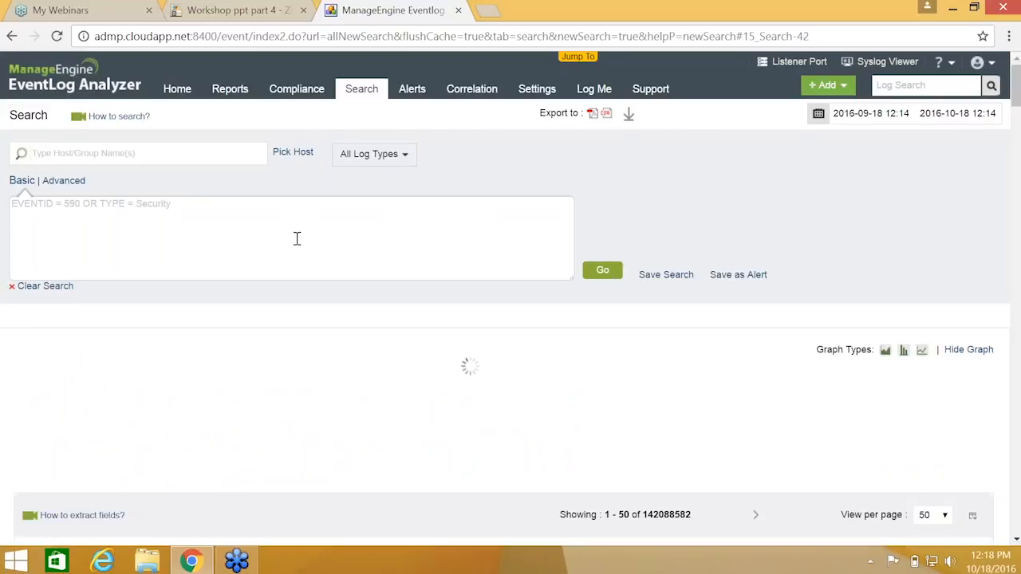
Scroll through the 142088582 unfiltered results and their Sep 18 to Oct 16 count graph
scroll(297, 239, down, 2)
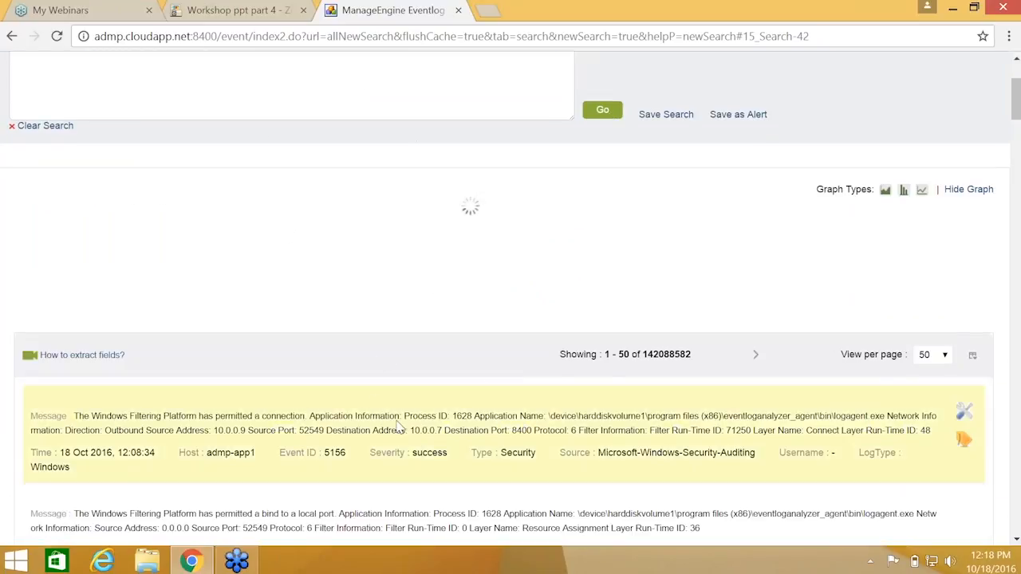
scroll(405, 429, down, 1)
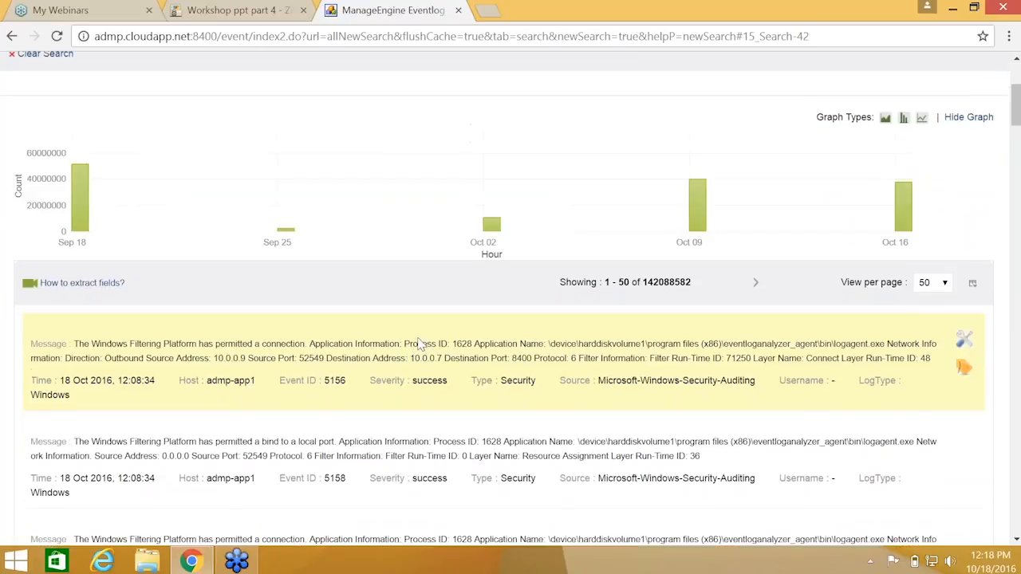
scroll(419, 343, up, 3)
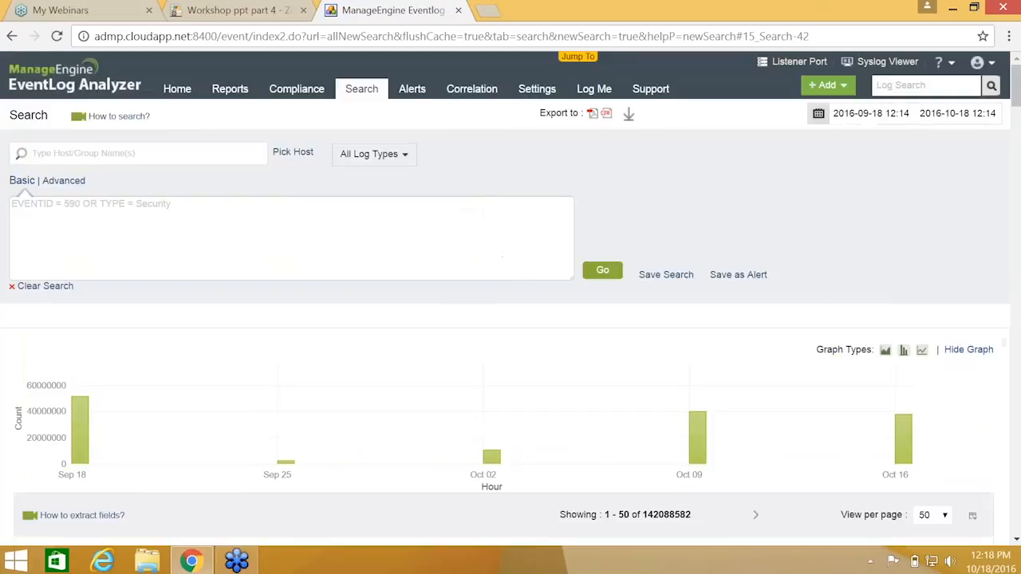
Search for PROCESSID = 0xb88, narrowing the results to 5648 logs
click(358, 238)
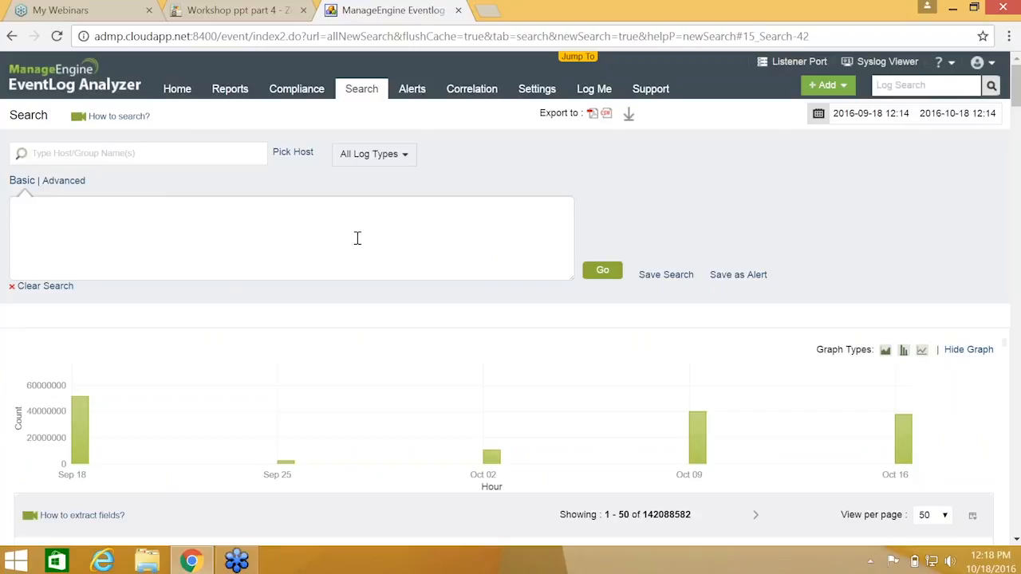
text(proce)
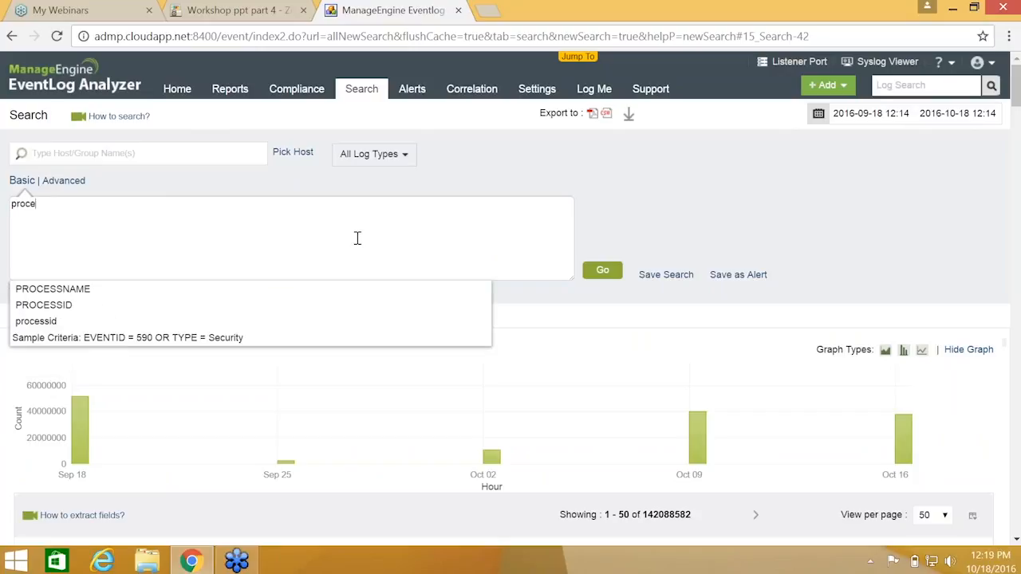
text(ssid)
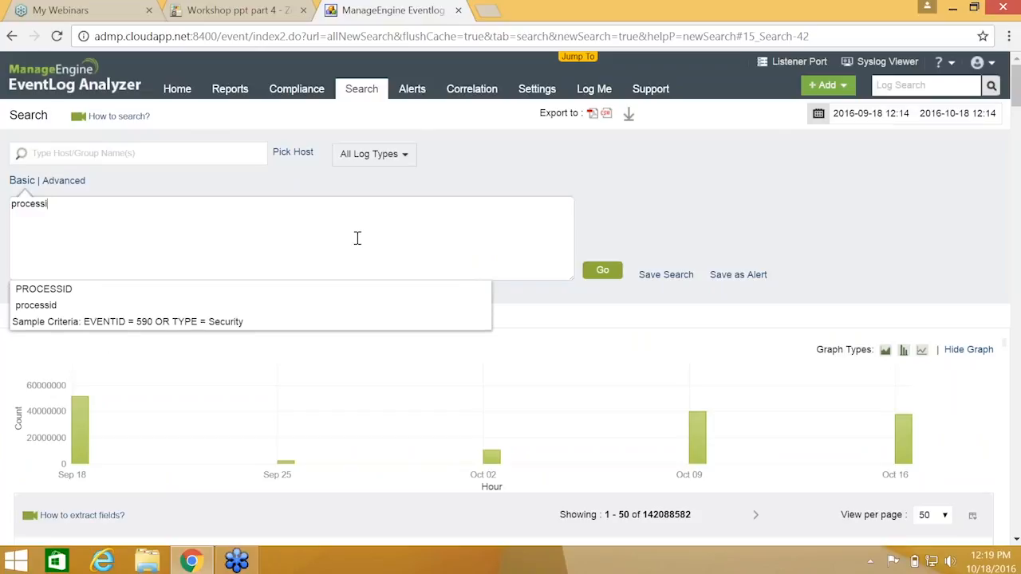
click(133, 289)
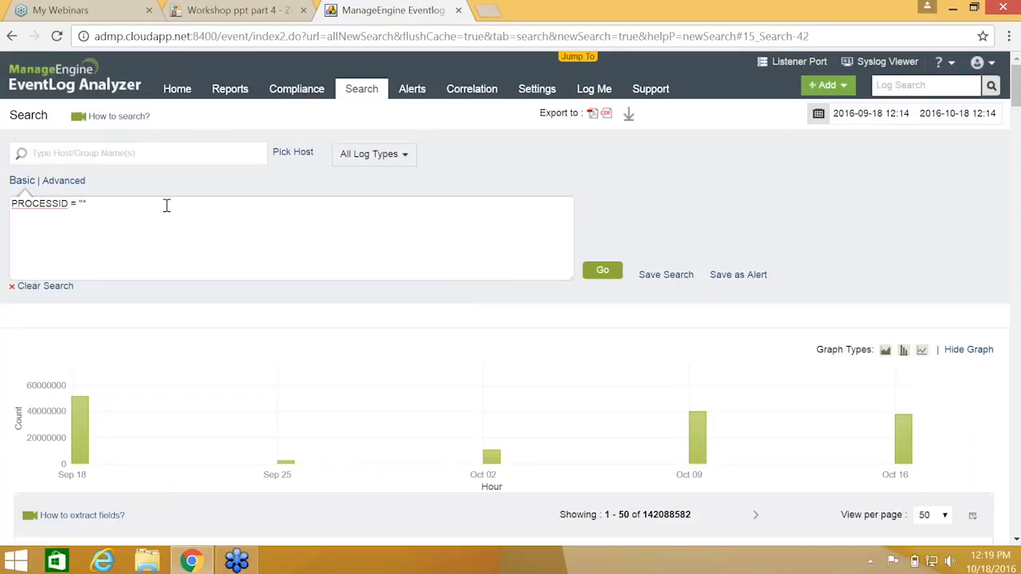
key(BackSpace)
key(BackSpace)
text(")
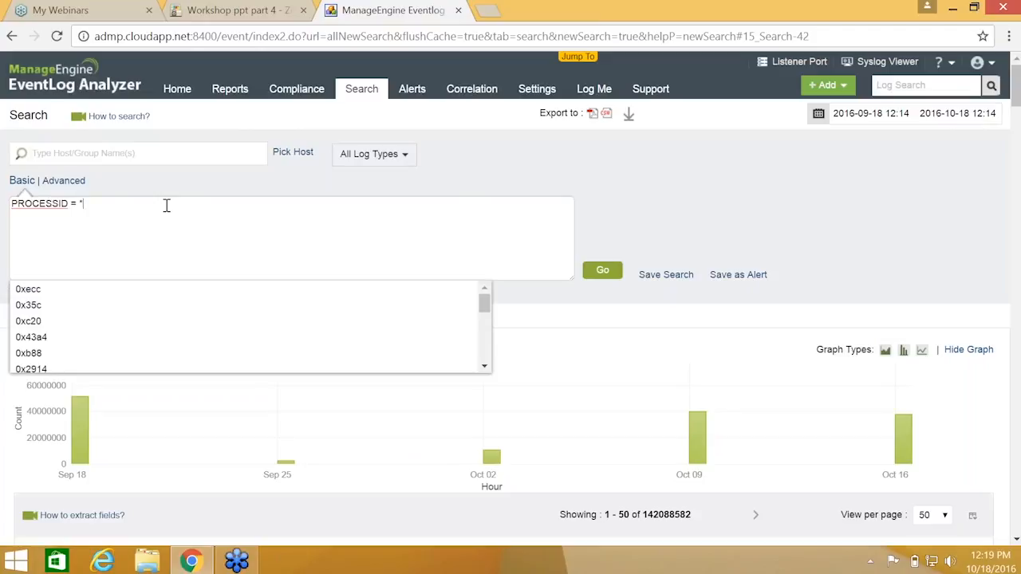
click(120, 356)
click(604, 272)
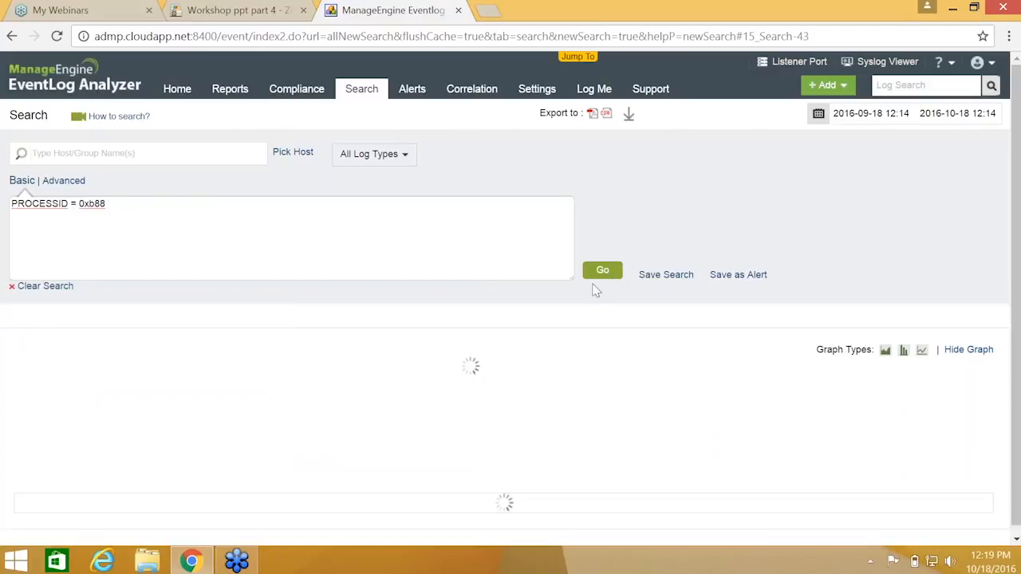
Review the 5648 PROCESSID = 0xb88 results and return to the query box
scroll(593, 290, down, 3)
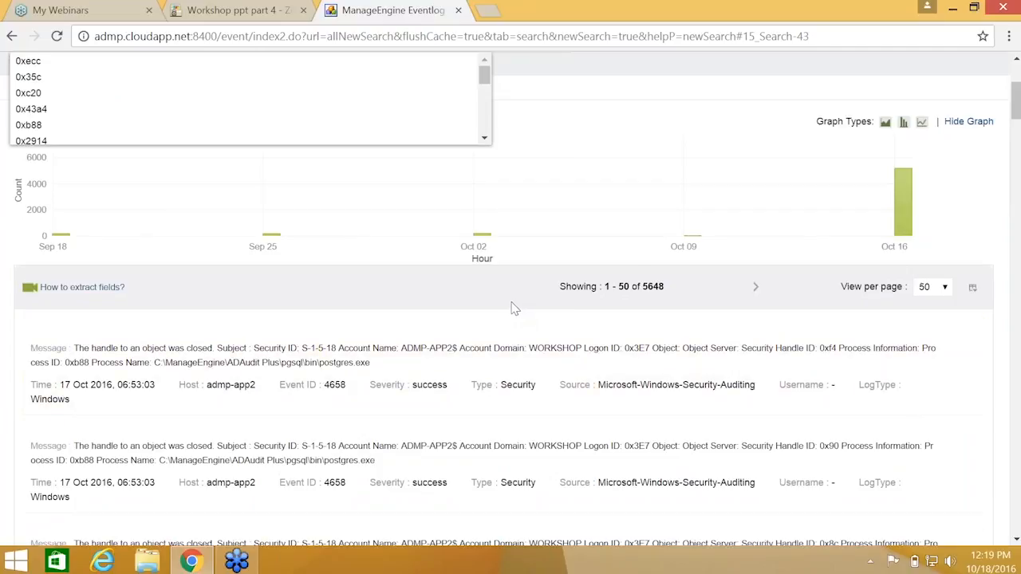
scroll(513, 308, up, 3)
click(137, 205)
Change the query to the wildcard PROCESSID = "*88", returning 22710 logs
key(BackSpace)
key(BackSpace)
key(BackSpace)
key(BackSpace)
key(BackSpace)
key(BackSpace)
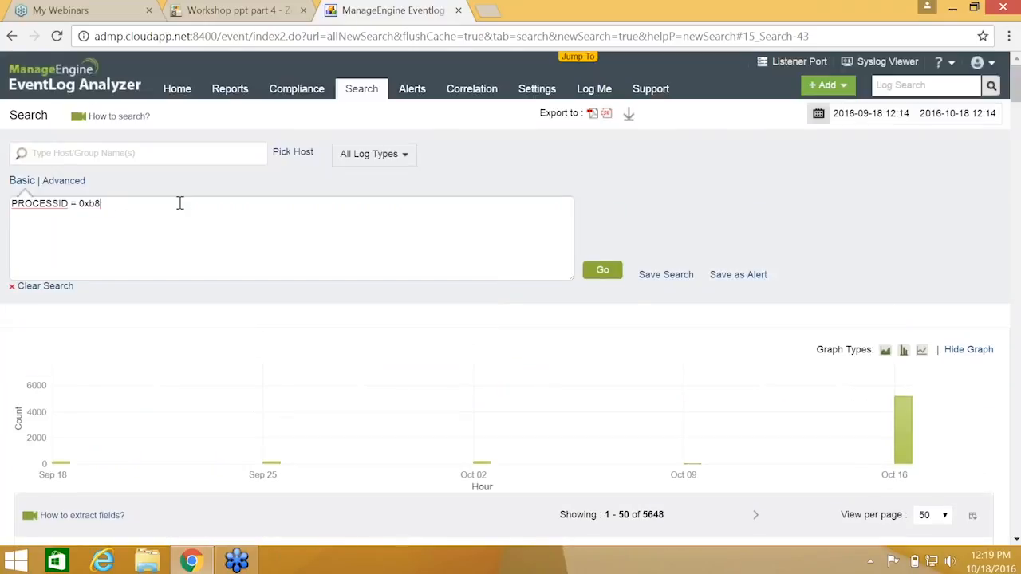
text("")
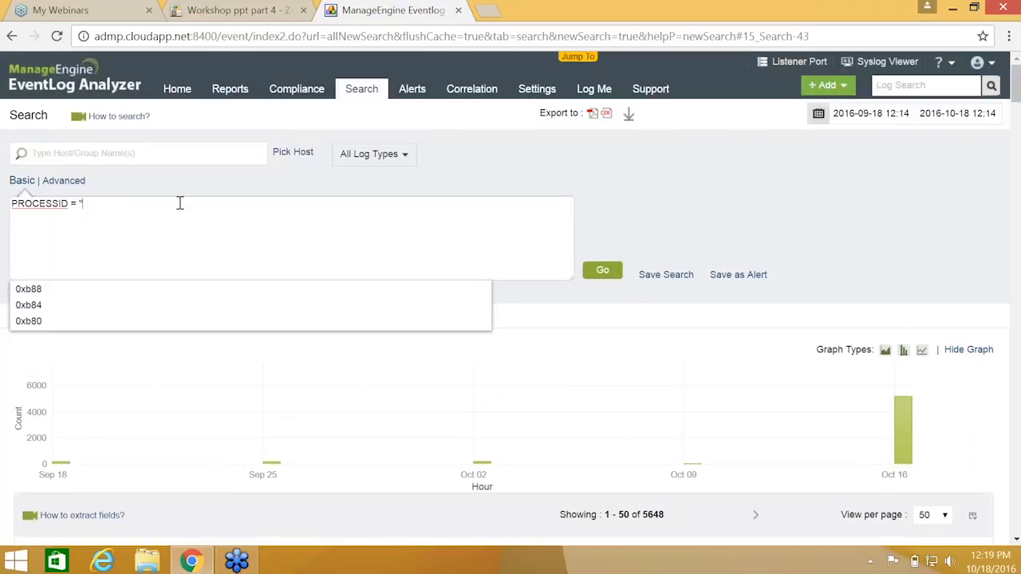
text(88")
key(Return)
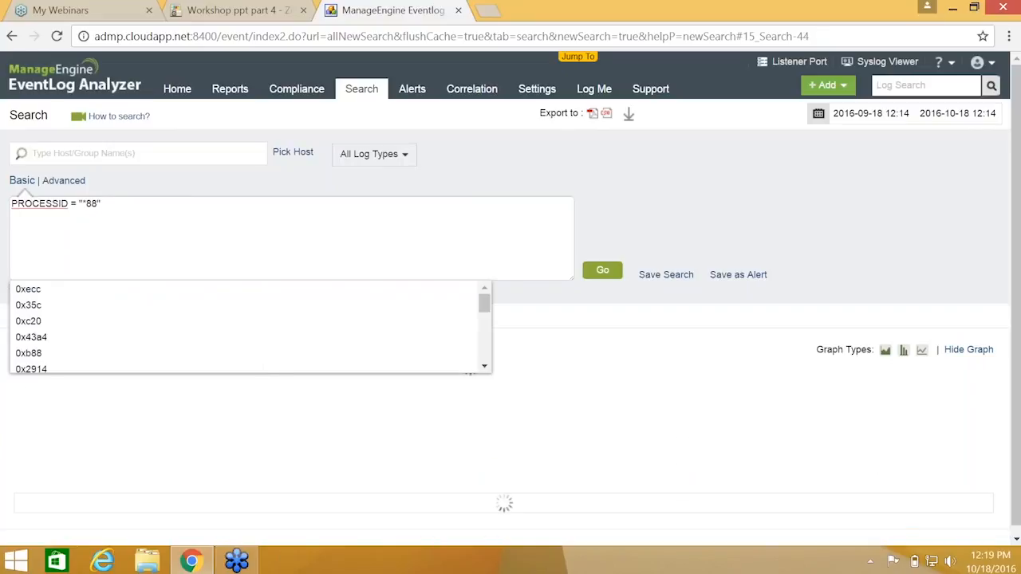
scroll(659, 358, down, 1)
scroll(659, 357, down, 3)
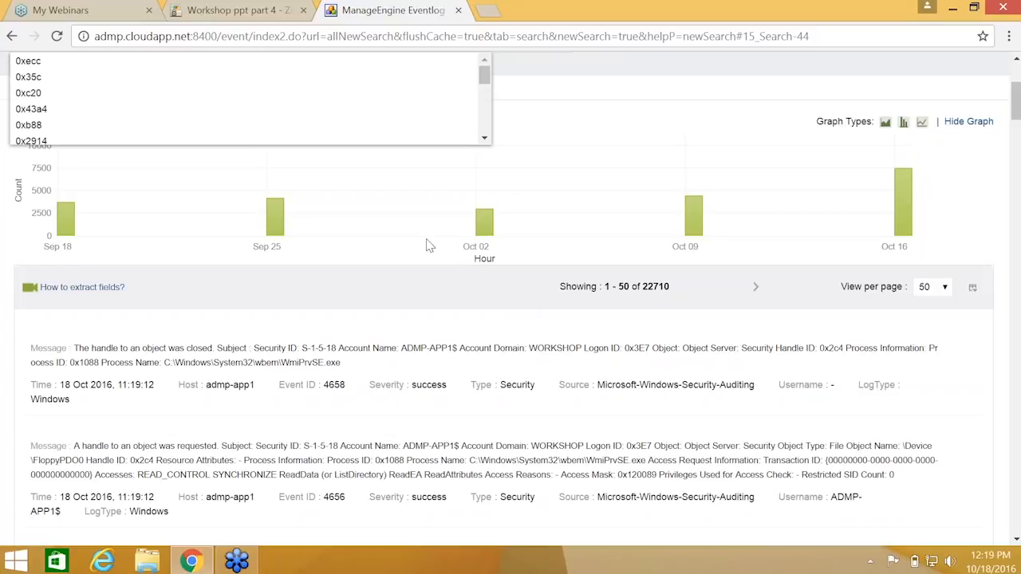
scroll(490, 239, up, 1)
click(12, 287)
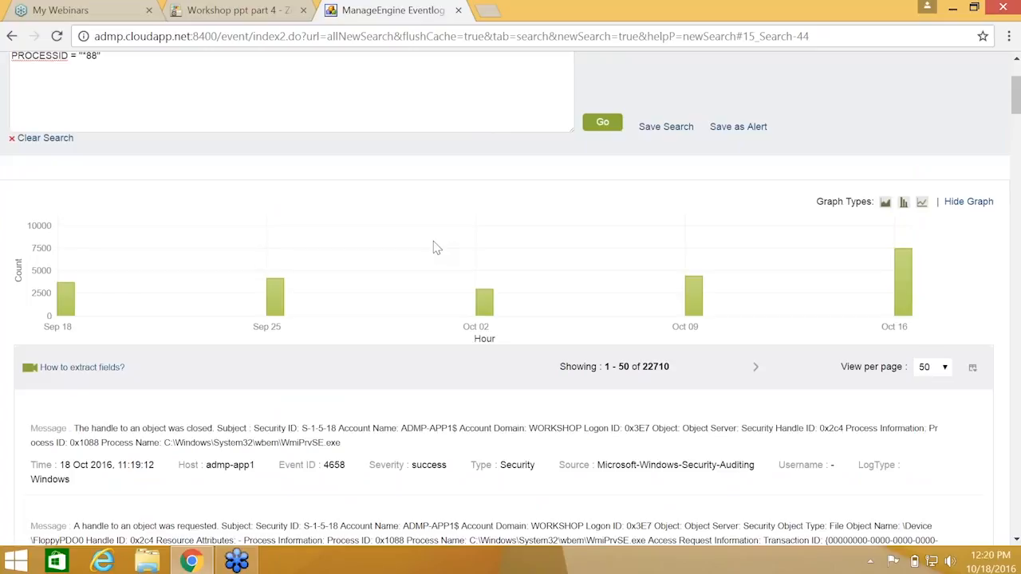
scroll(436, 247, up, 2)
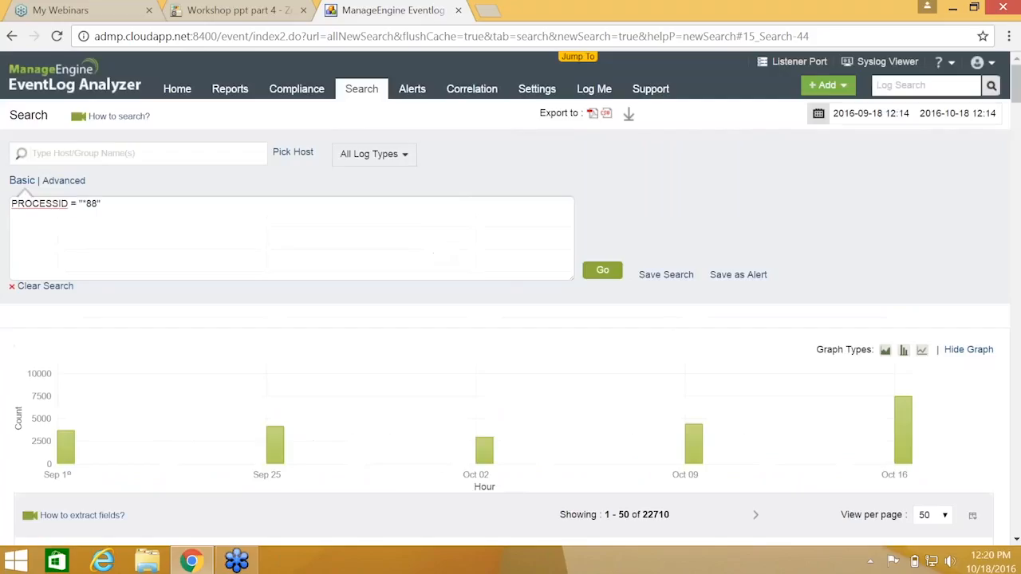
Clear the query and search only Syslog logs, returning 263230 records
click(44, 289)
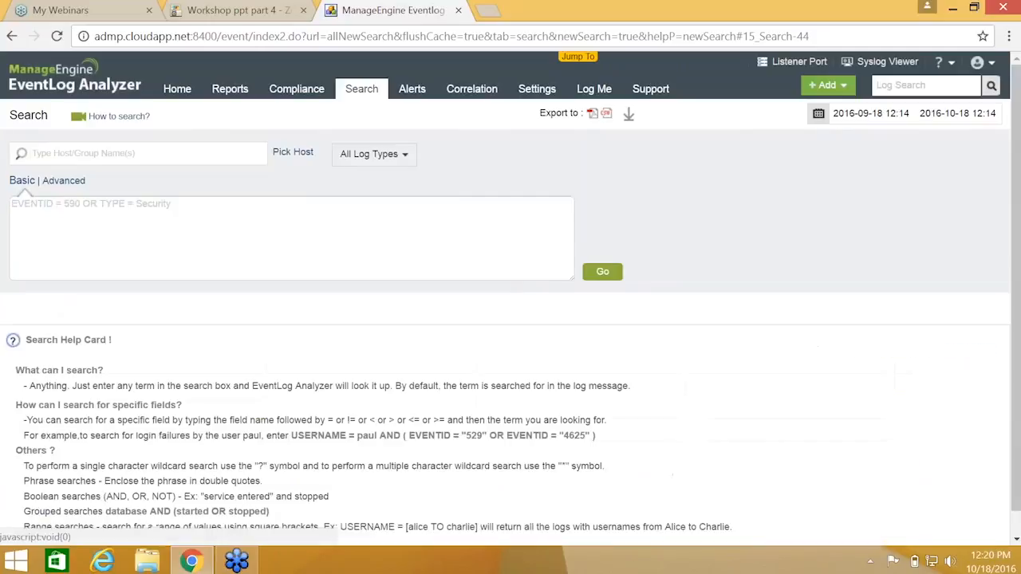
click(379, 156)
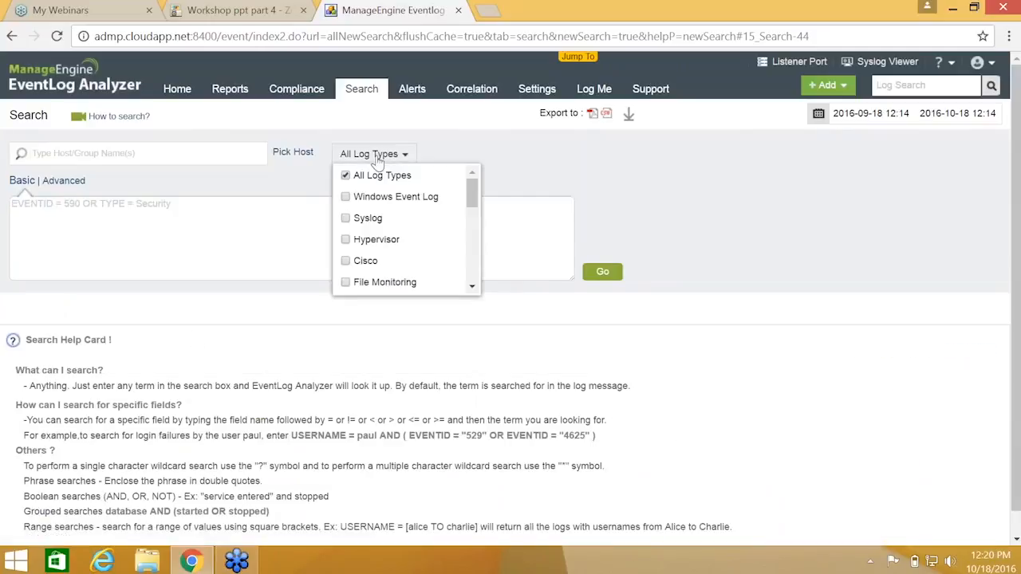
click(380, 218)
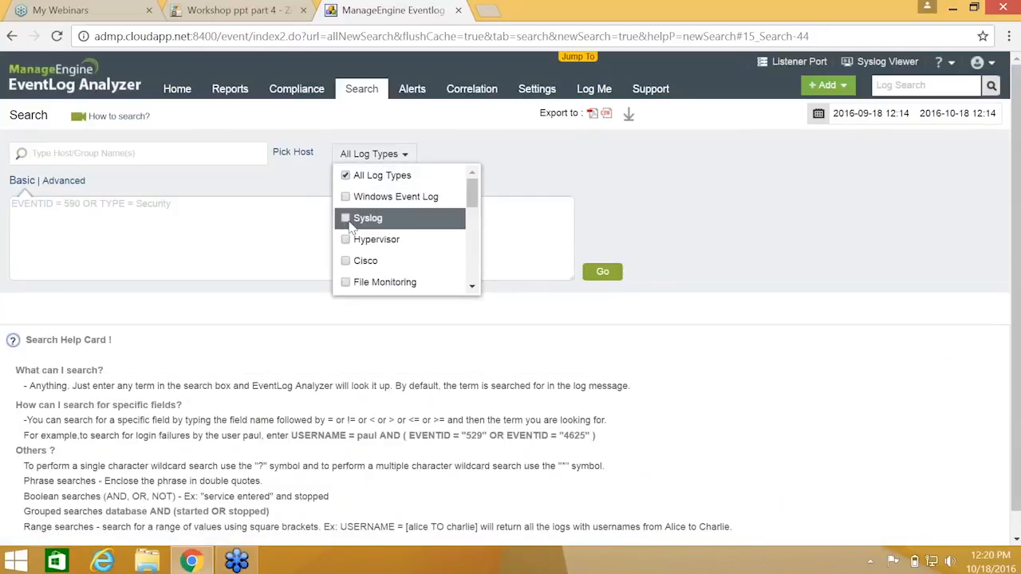
click(600, 274)
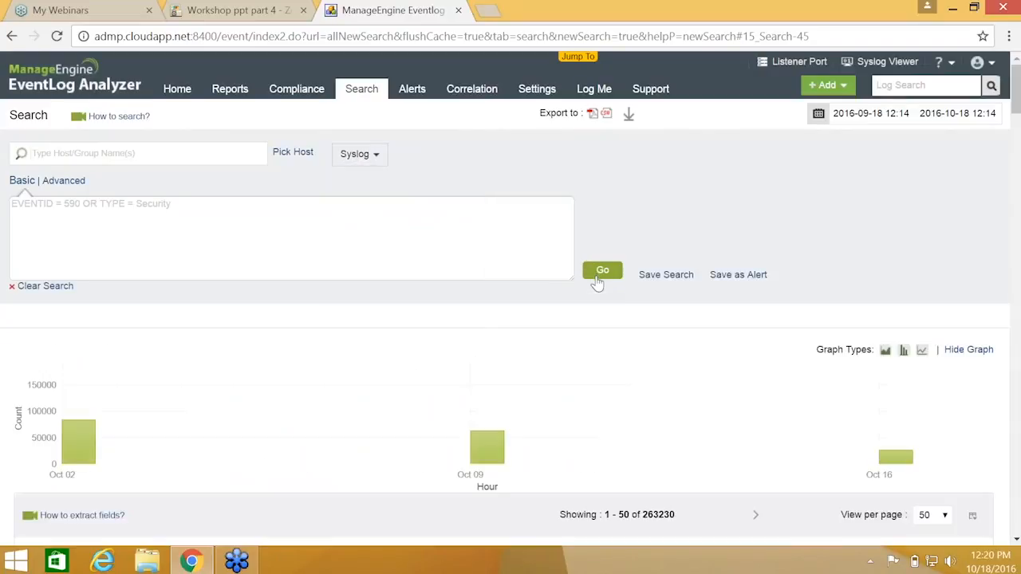
scroll(597, 284, down, 1)
scroll(511, 319, down, 2)
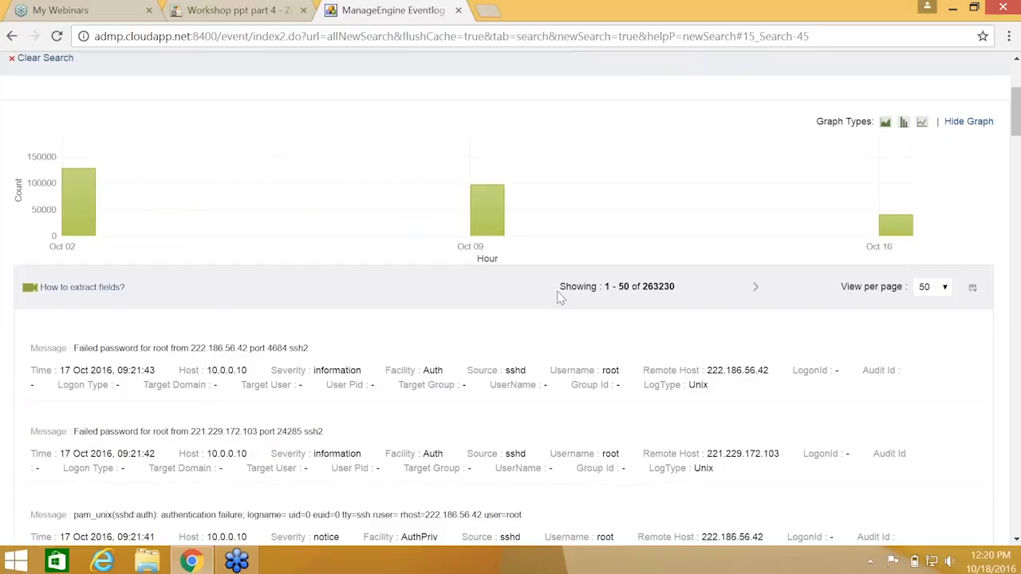
scroll(561, 297, up, 3)
scroll(136, 216, down, 3)
scroll(511, 299, up, 3)
Enter and submit the range query REMOTEHOST = [121.18.238.109 TO 121.18.238.114]
click(137, 217)
text(remote)
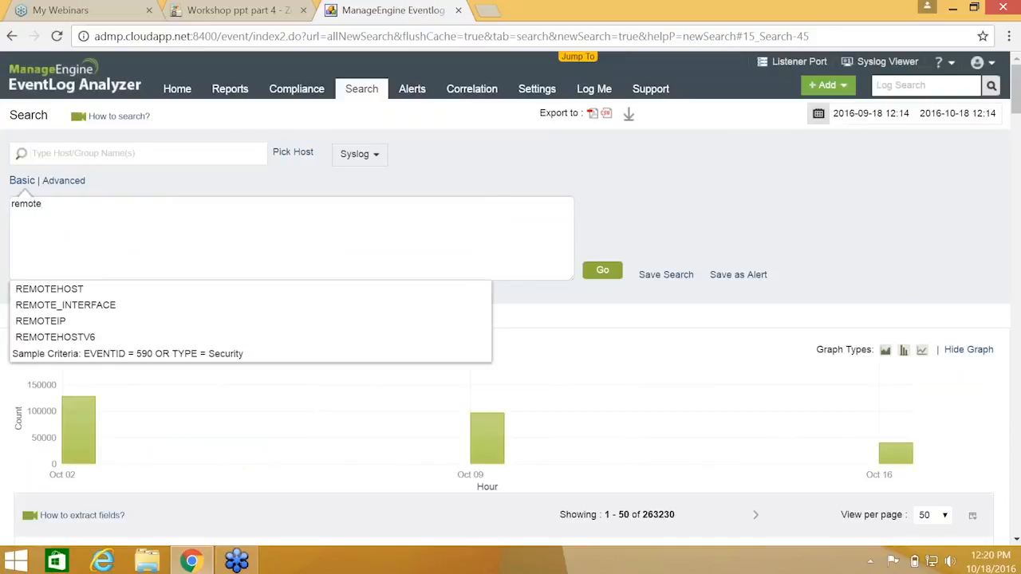
click(48, 289)
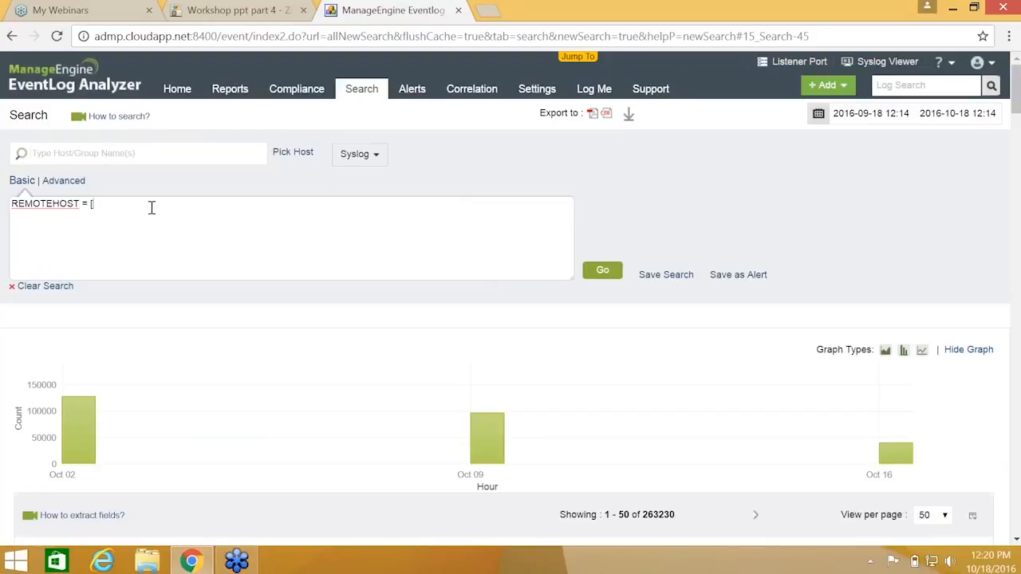
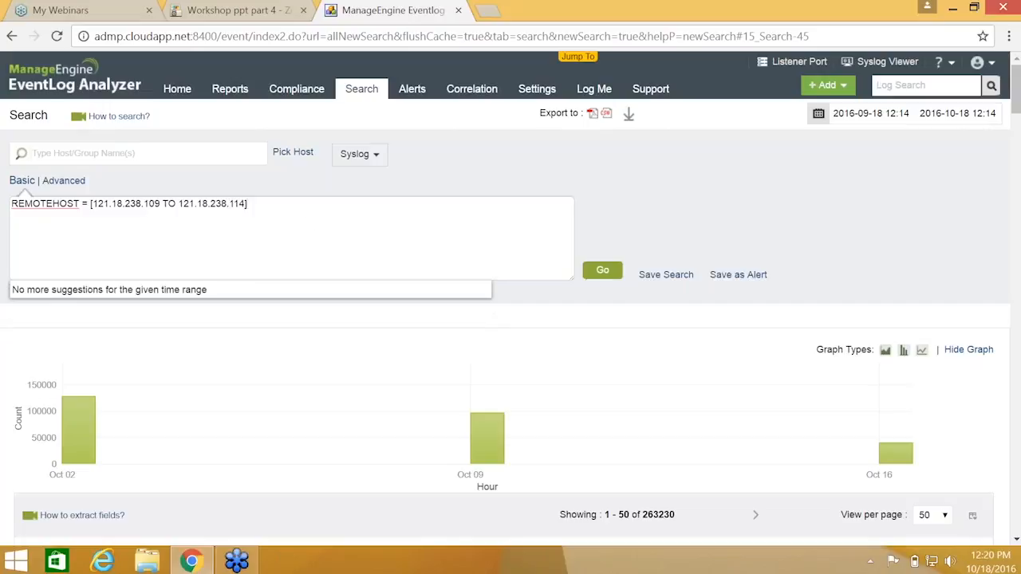
click(591, 274)
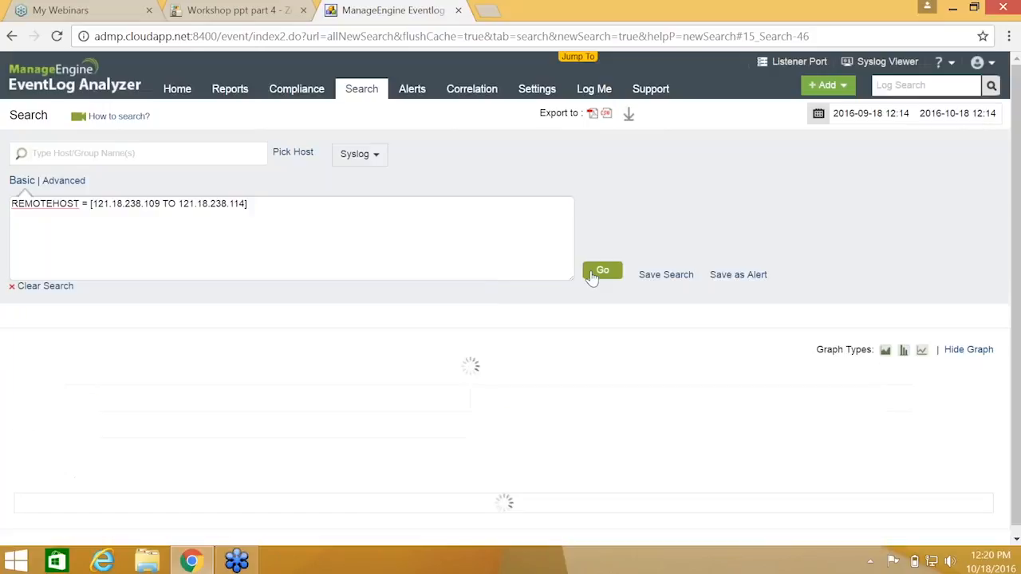
Review the 9363 remote-host range results, then present the Workshop ppt part 4 deck from slide 4
scroll(585, 271, down, 3)
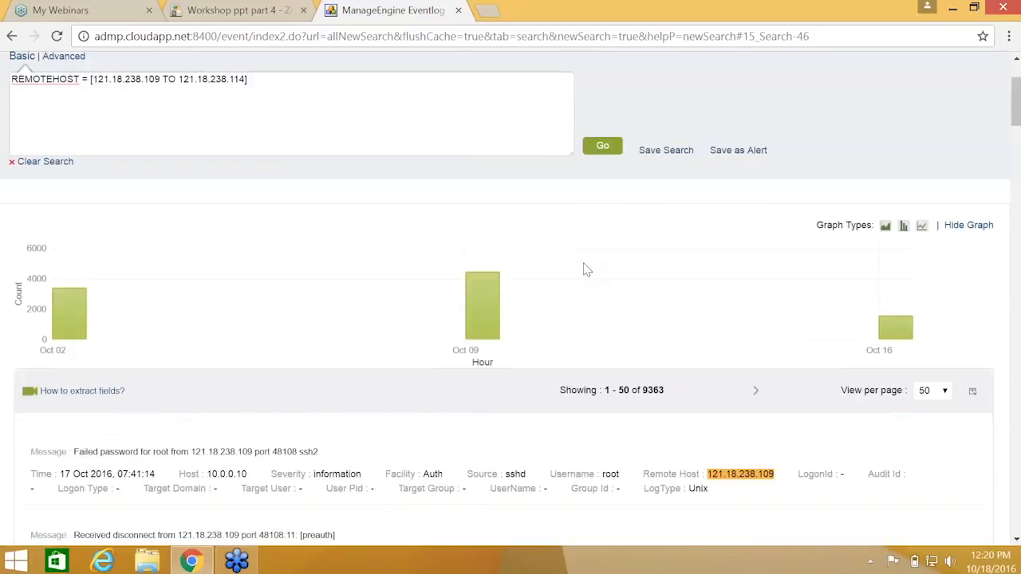
scroll(585, 272, down, 2)
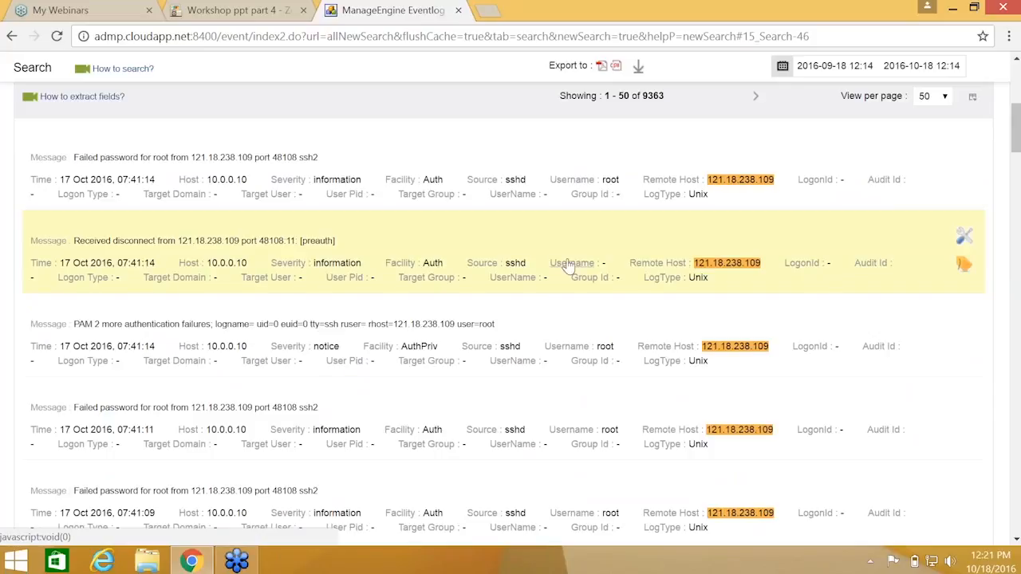
scroll(571, 264, up, 3)
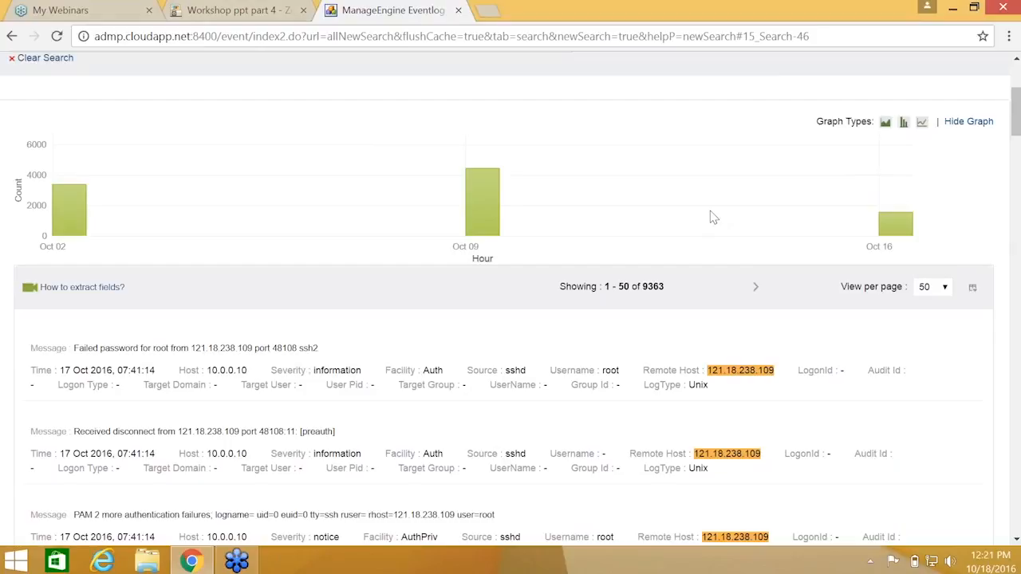
scroll(713, 217, up, 1)
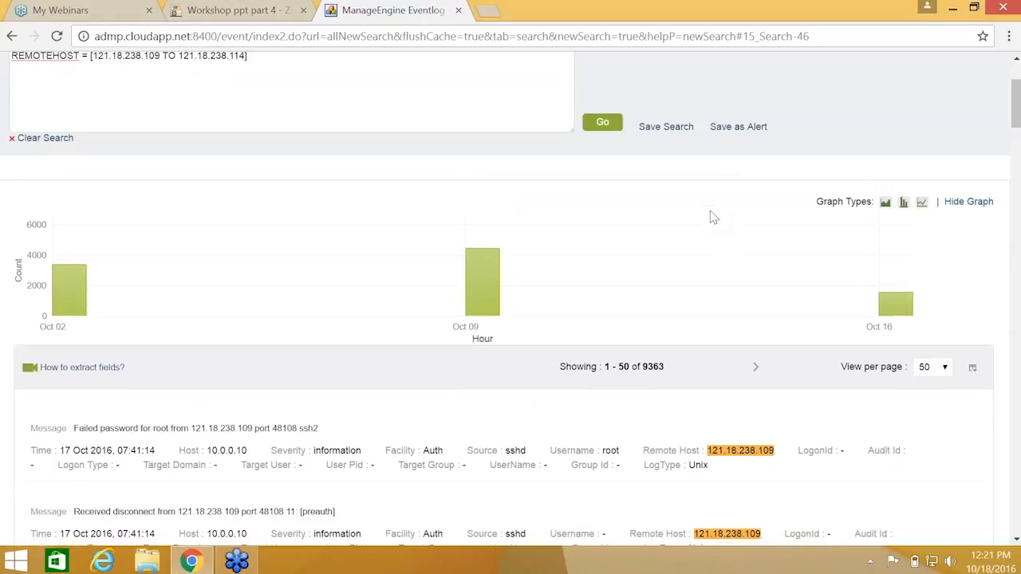
scroll(714, 217, up, 2)
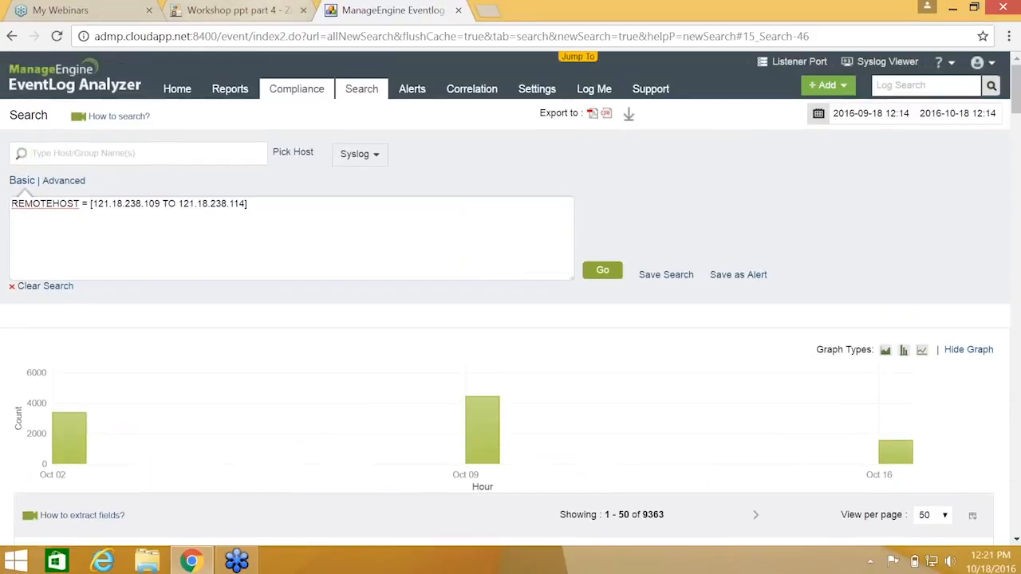
click(231, 9)
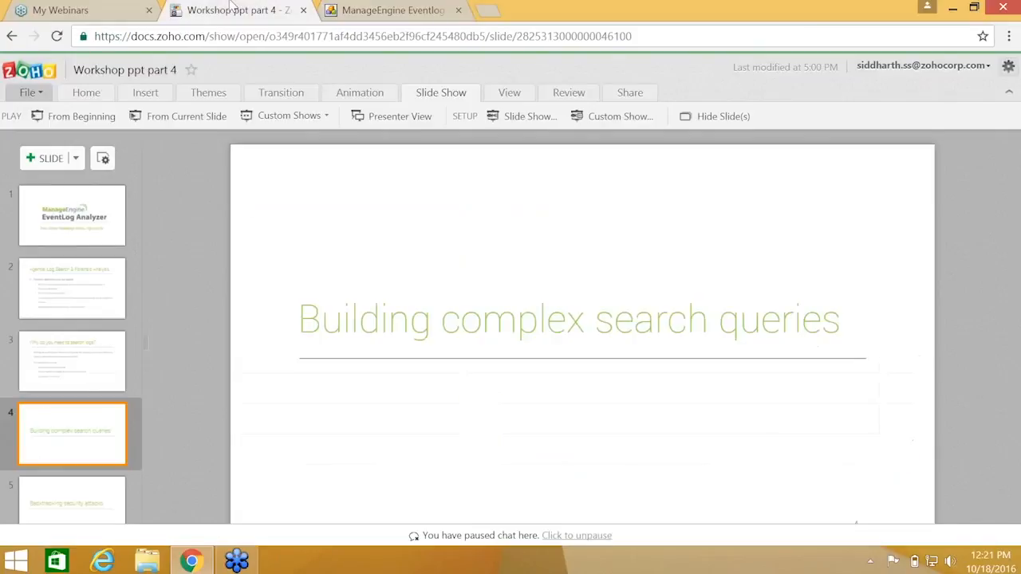
click(214, 121)
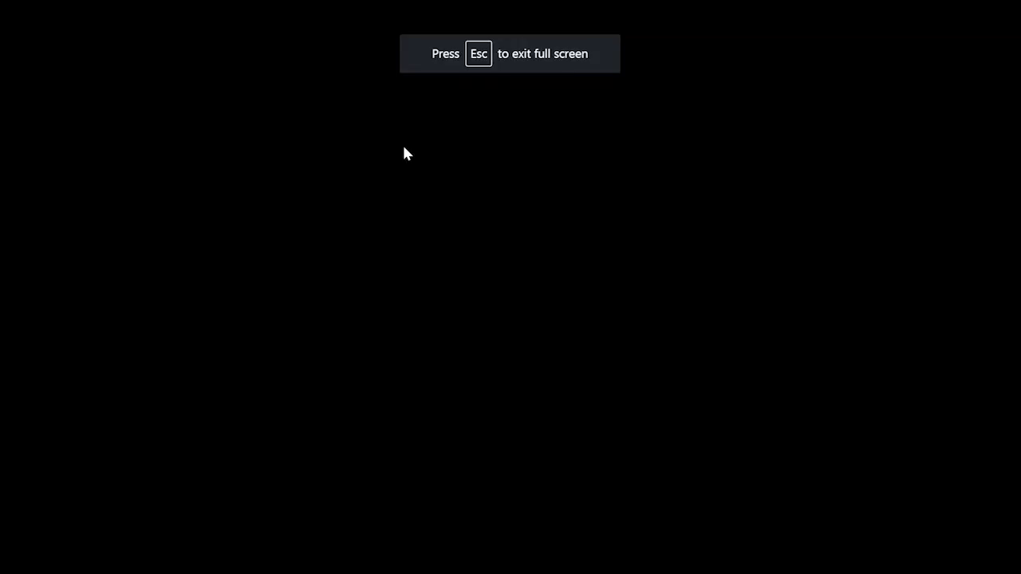